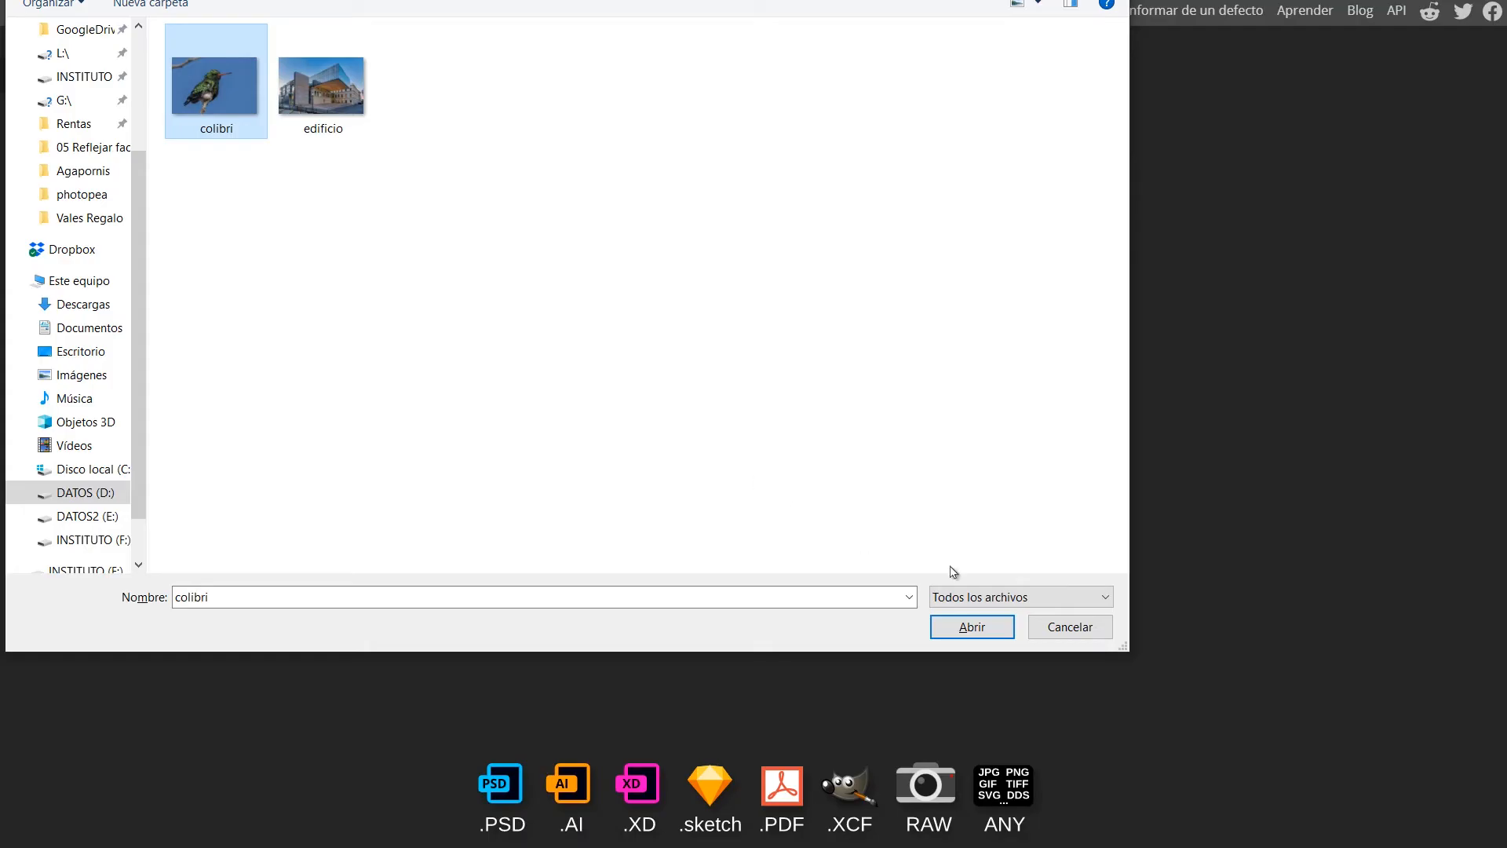
Open the colibri image and select the hummingbird by tracing its outline with the Magnetic Lasso
{"action": "left_click", "coordinate": [972, 628]}
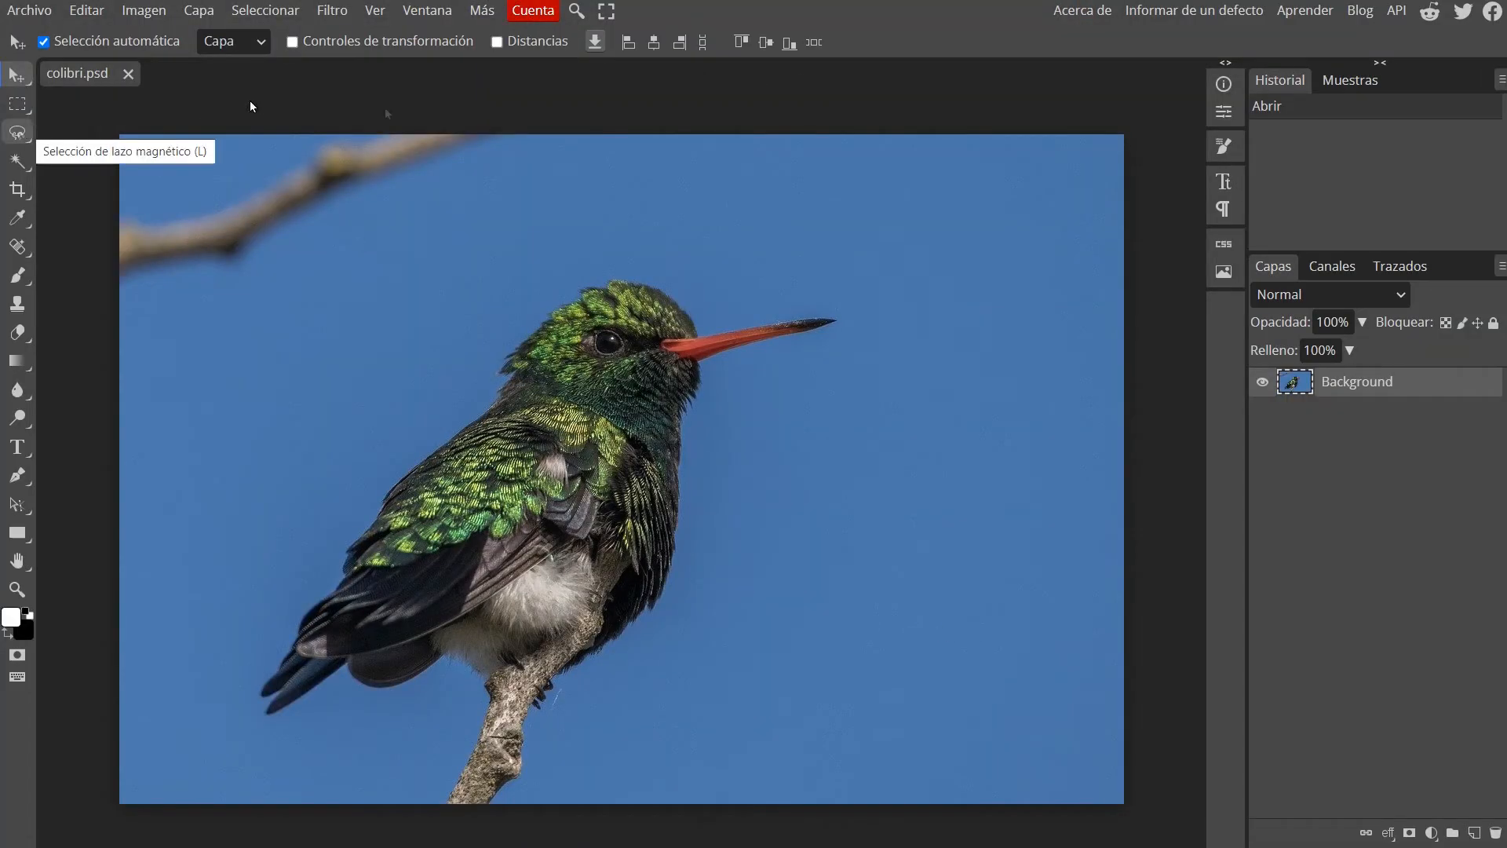
{"action": "left_click", "coordinate": [22, 142]}
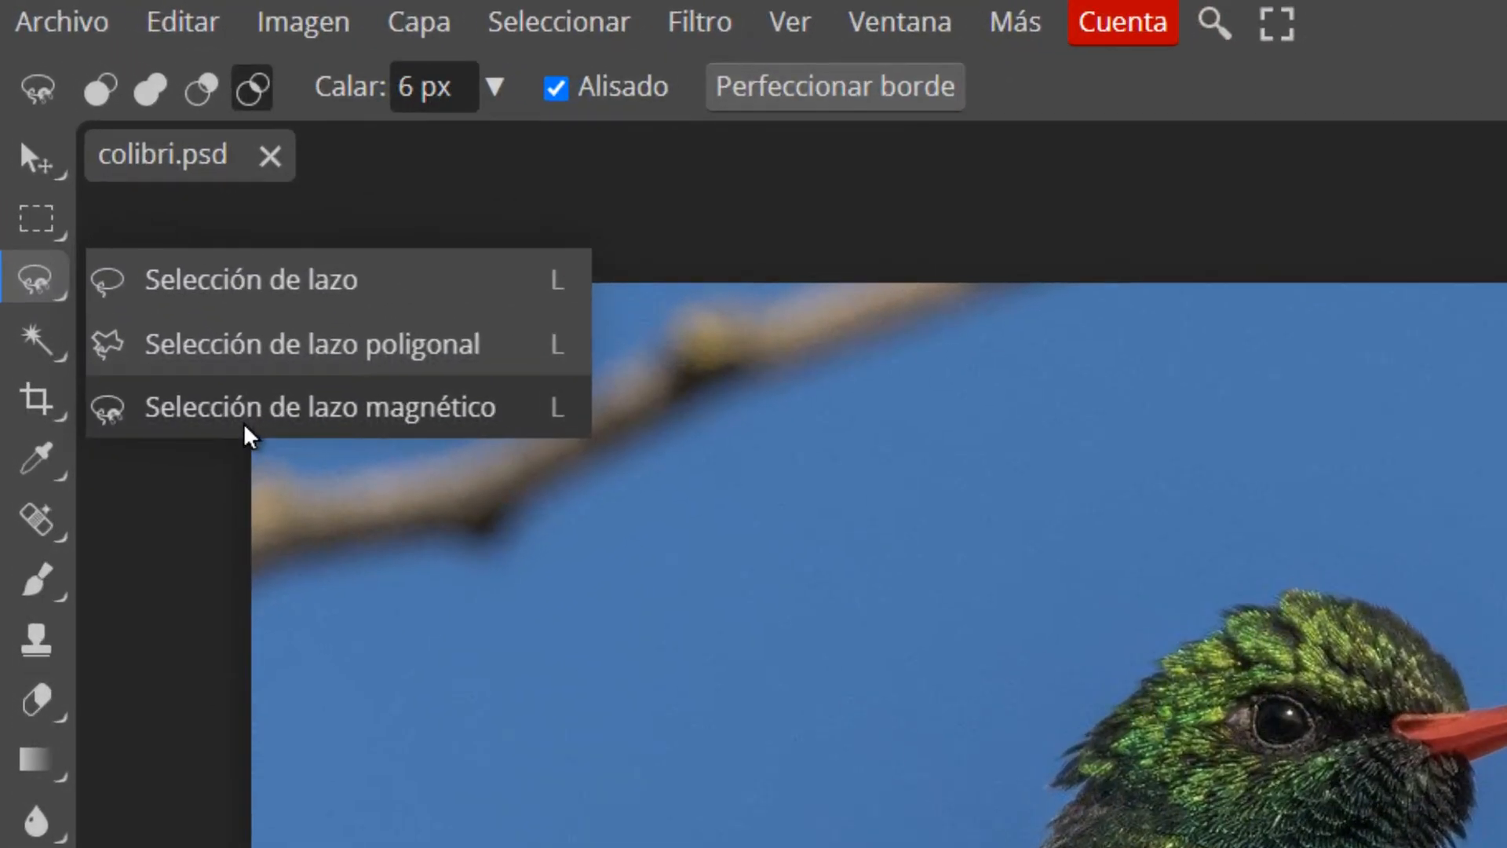
{"action": "left_click", "coordinate": [199, 345]}
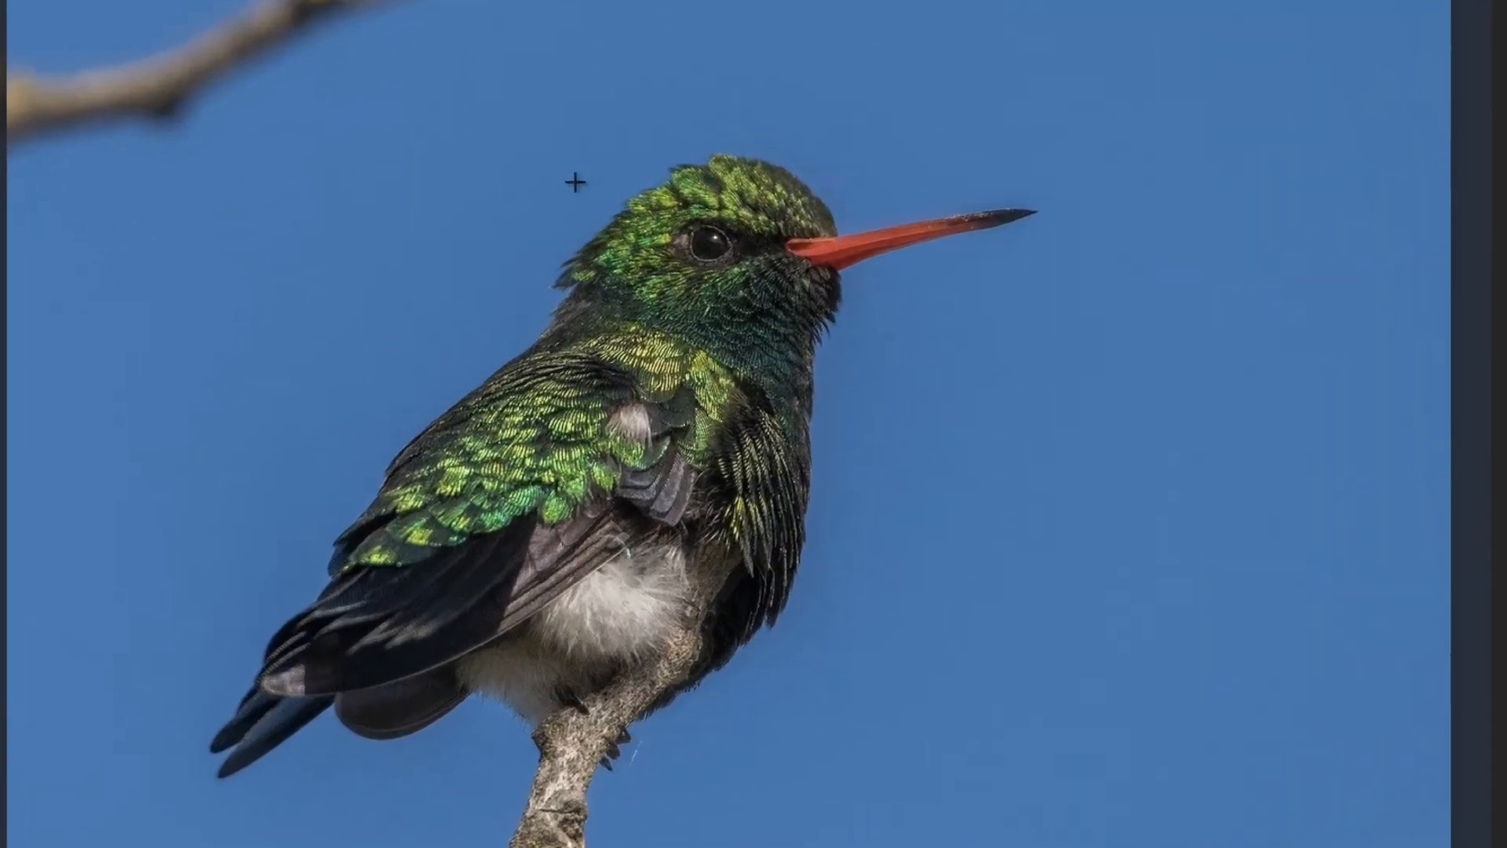
{"action": "left_click", "coordinate": [674, 121]}
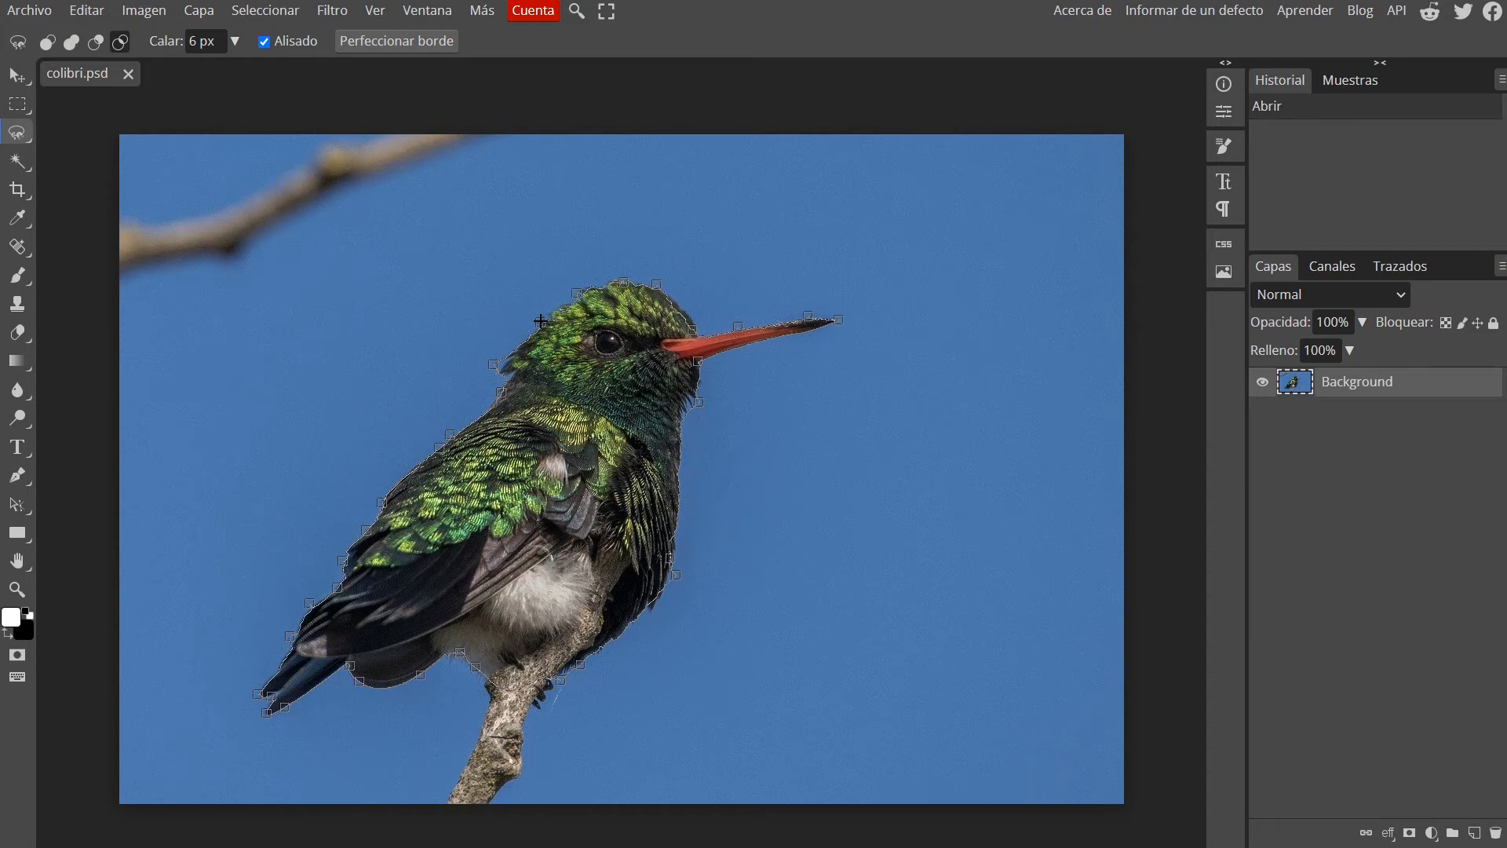
{"action": "left_click", "coordinate": [540, 321]}
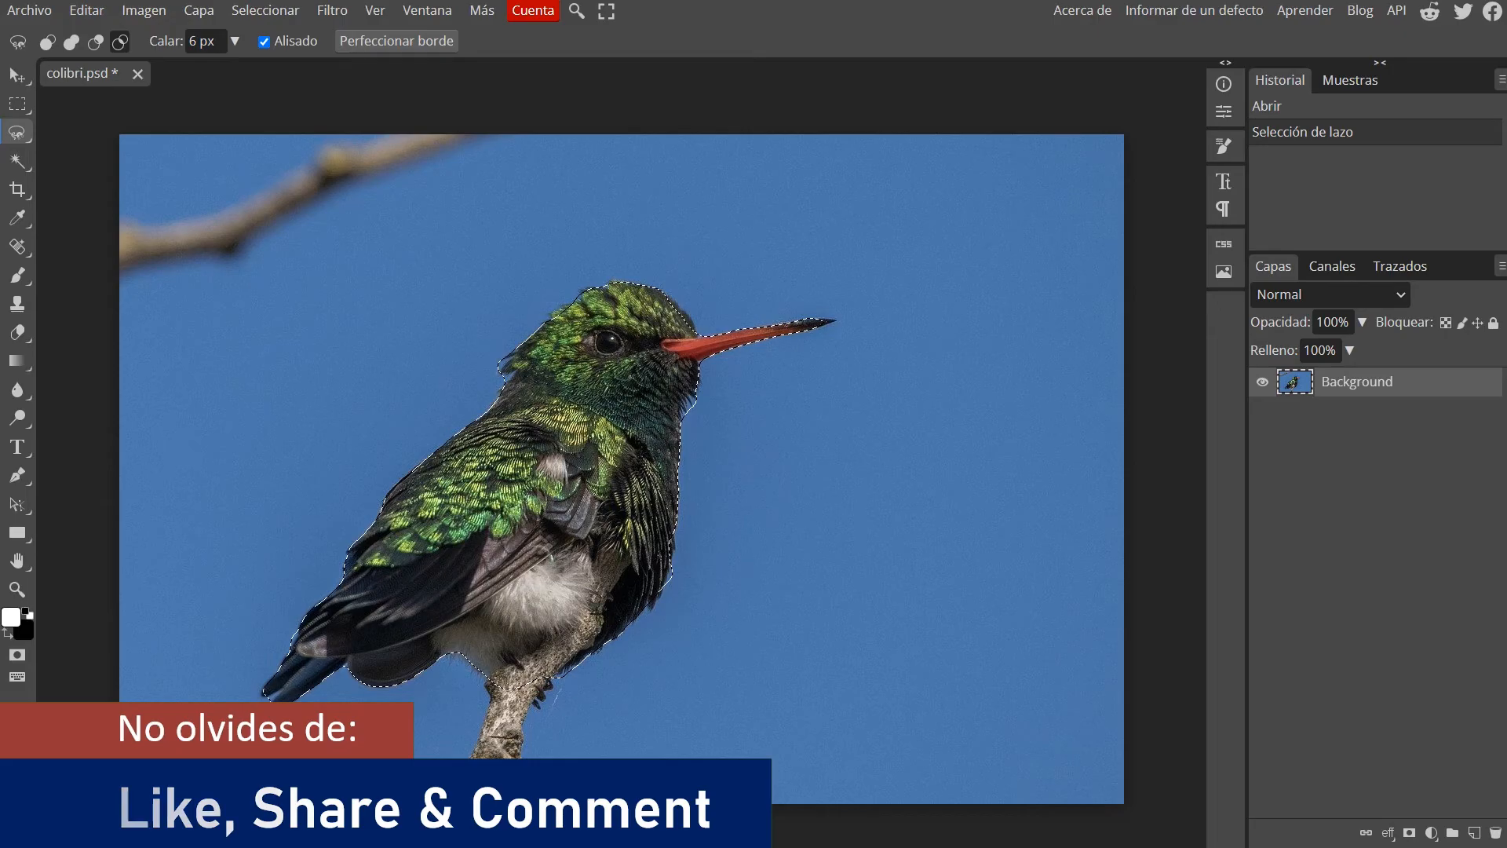
Refine the selection's edge with a white 24 px brush around the bird's belly and feet, and output the cutout to a new layer
{"action": "left_click", "coordinate": [387, 45]}
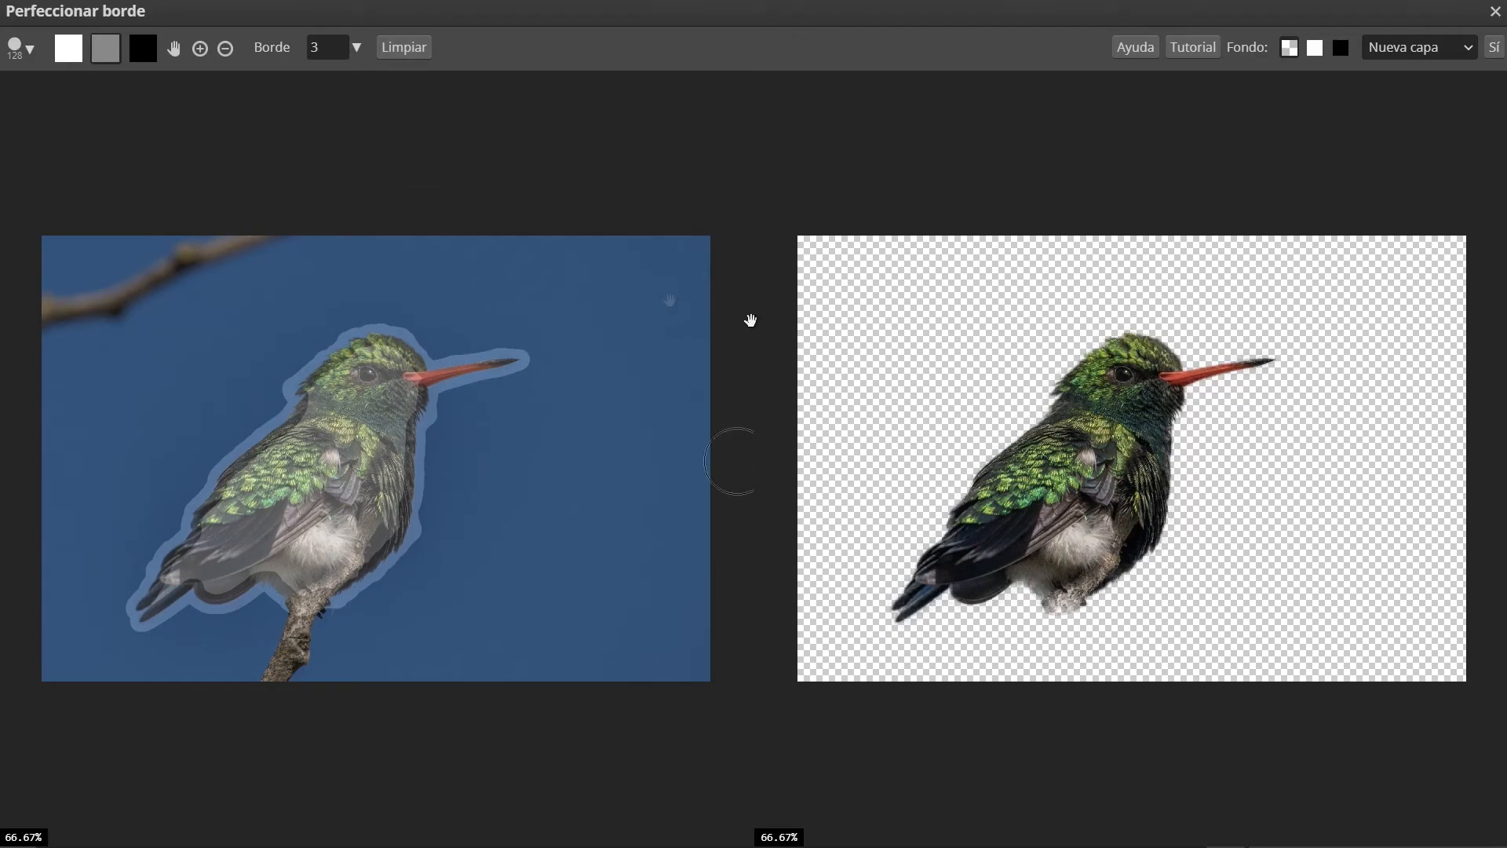
{"action": "left_click", "coordinate": [69, 54]}
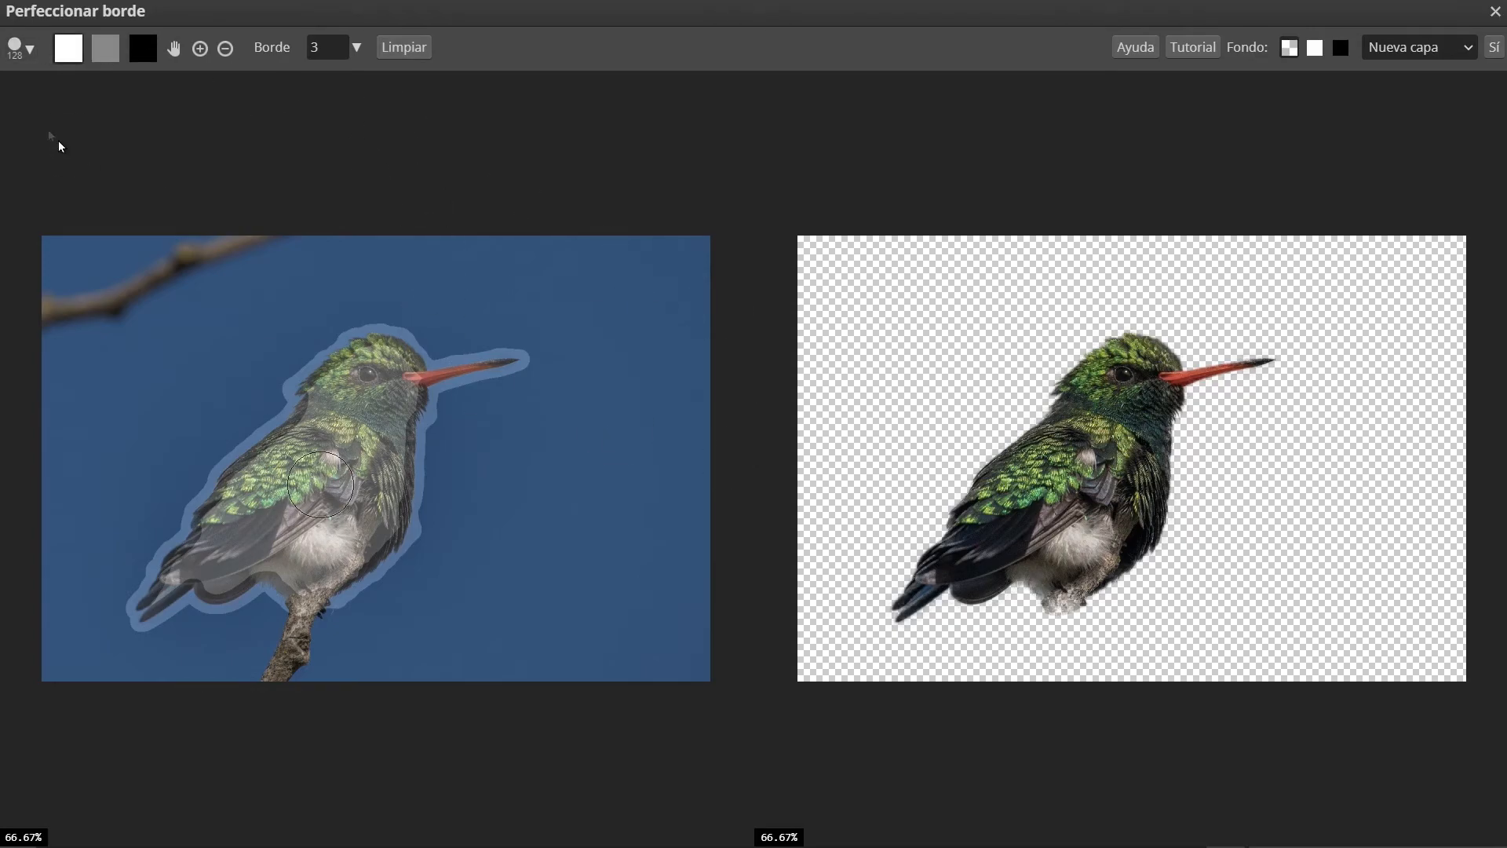
{"action": "left_click", "coordinate": [32, 57]}
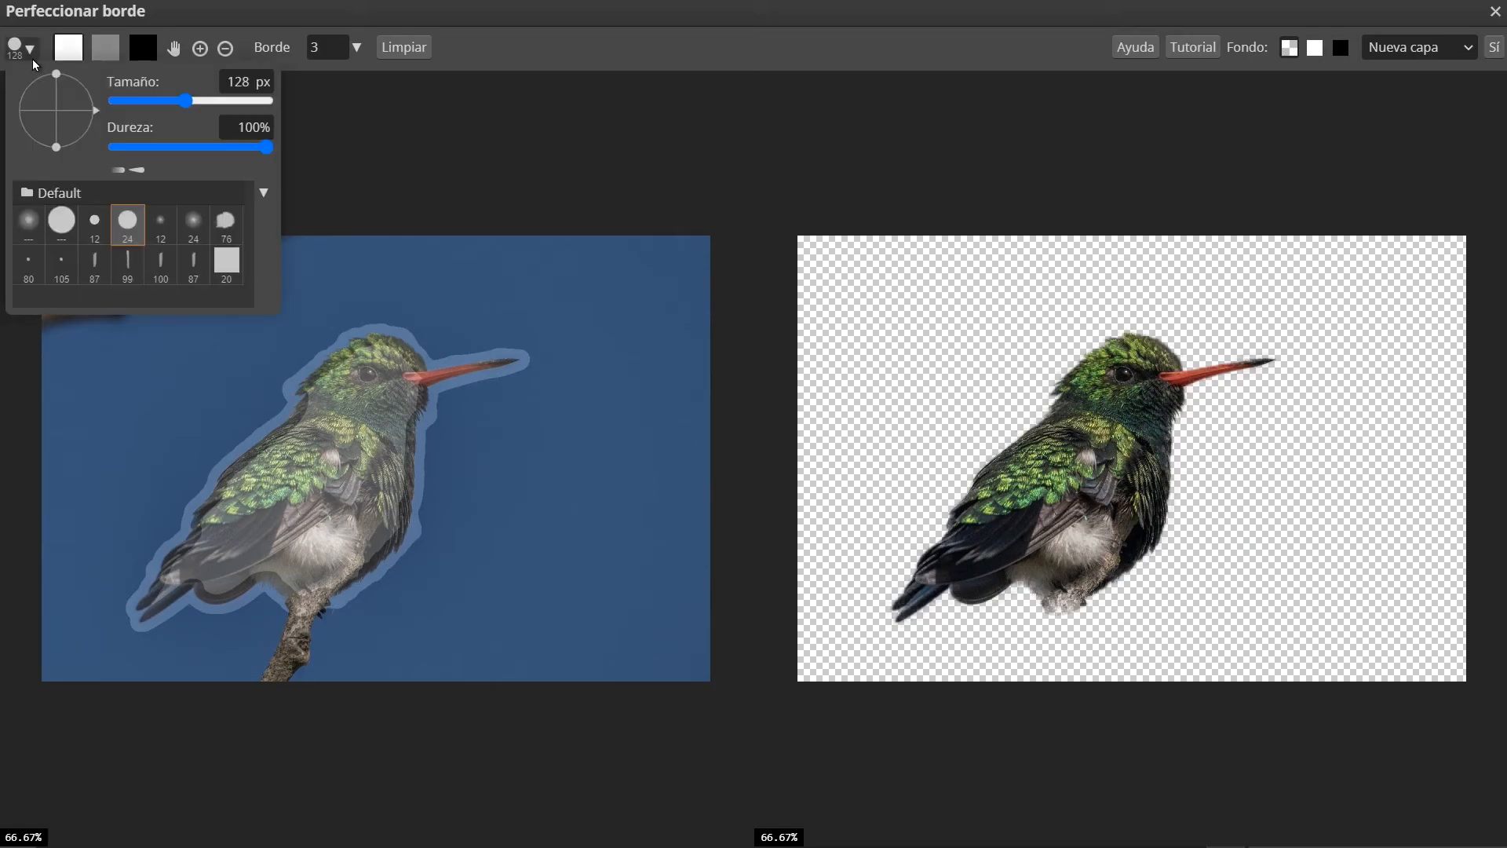
{"action": "left_click", "coordinate": [127, 222]}
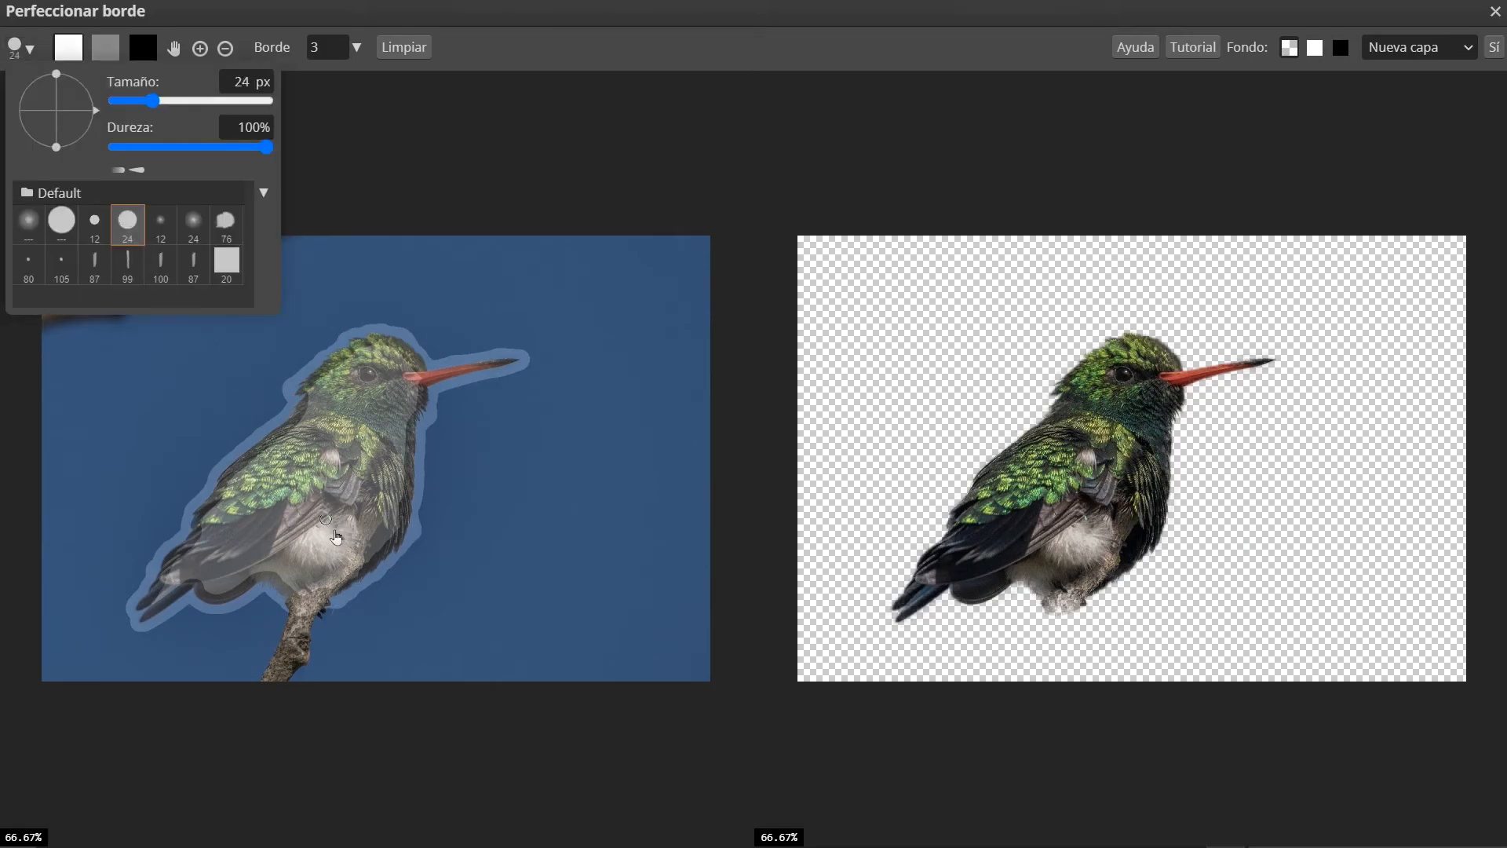
{"action": "left_click", "coordinate": [332, 512]}
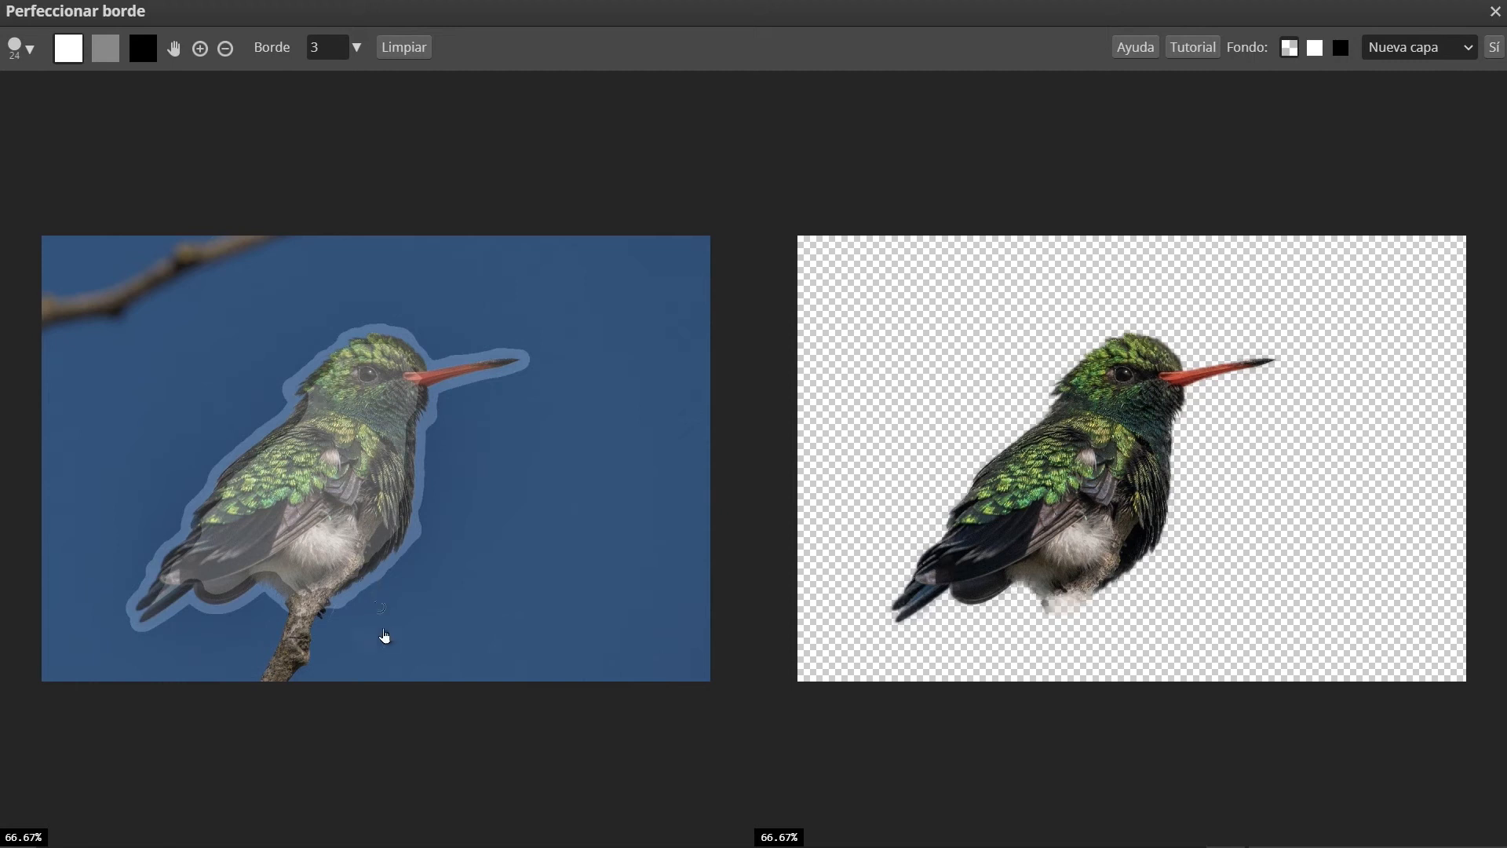
{"action": "mouse_move", "coordinate": [281, 605]}
{"action": "left_mouse_down"}
{"action": "mouse_move", "coordinate": [291, 565]}
{"action": "mouse_move", "coordinate": [304, 569]}
{"action": "mouse_move", "coordinate": [293, 597]}
{"action": "mouse_move", "coordinate": [316, 603]}
{"action": "mouse_move", "coordinate": [325, 583]}
{"action": "mouse_move", "coordinate": [302, 595]}
{"action": "mouse_move", "coordinate": [345, 578]}
{"action": "left_mouse_up"}
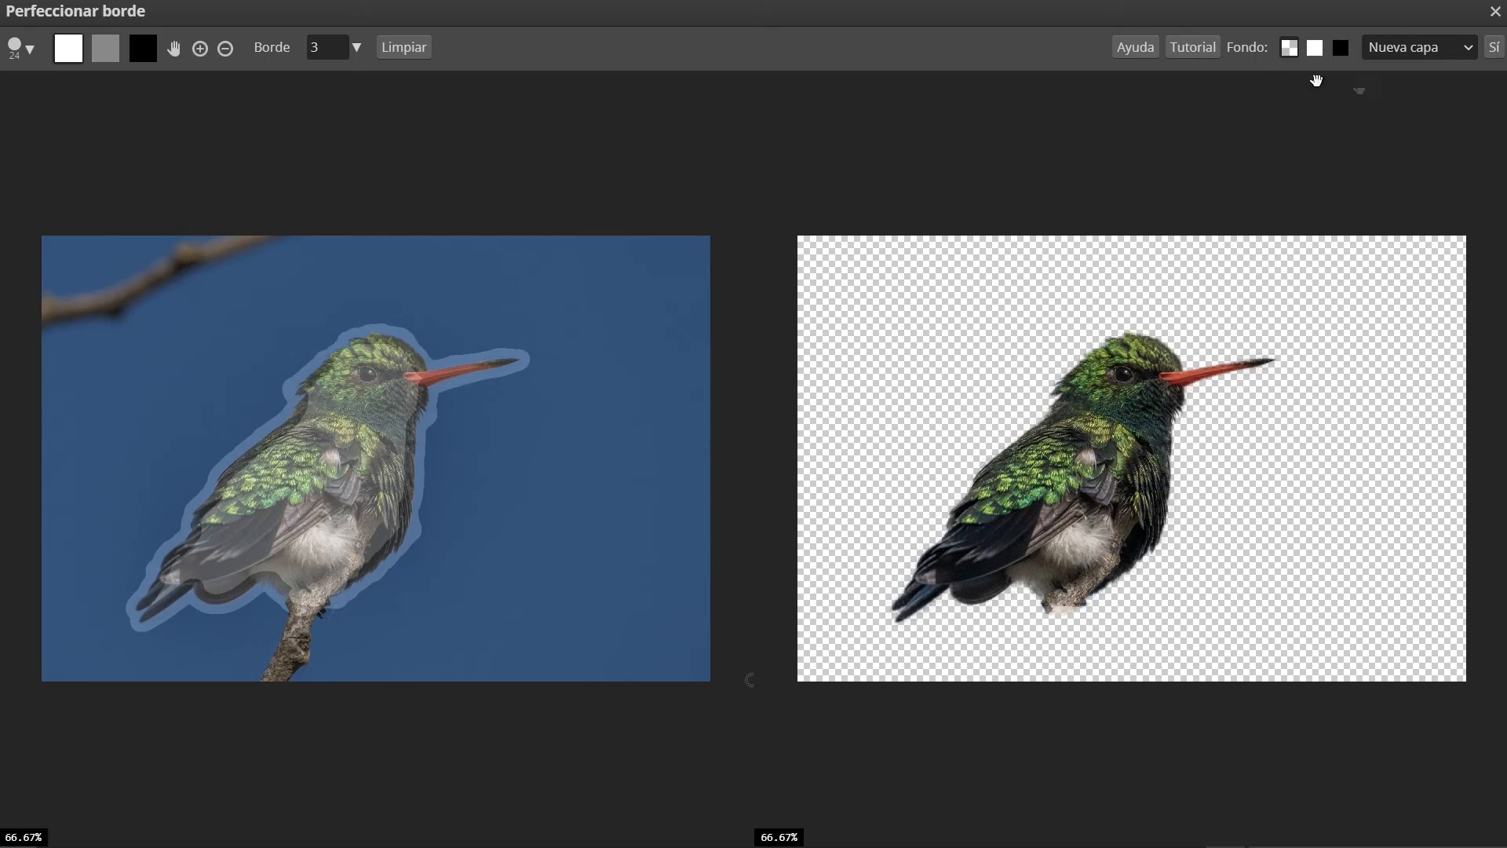
{"action": "left_click", "coordinate": [1494, 47]}
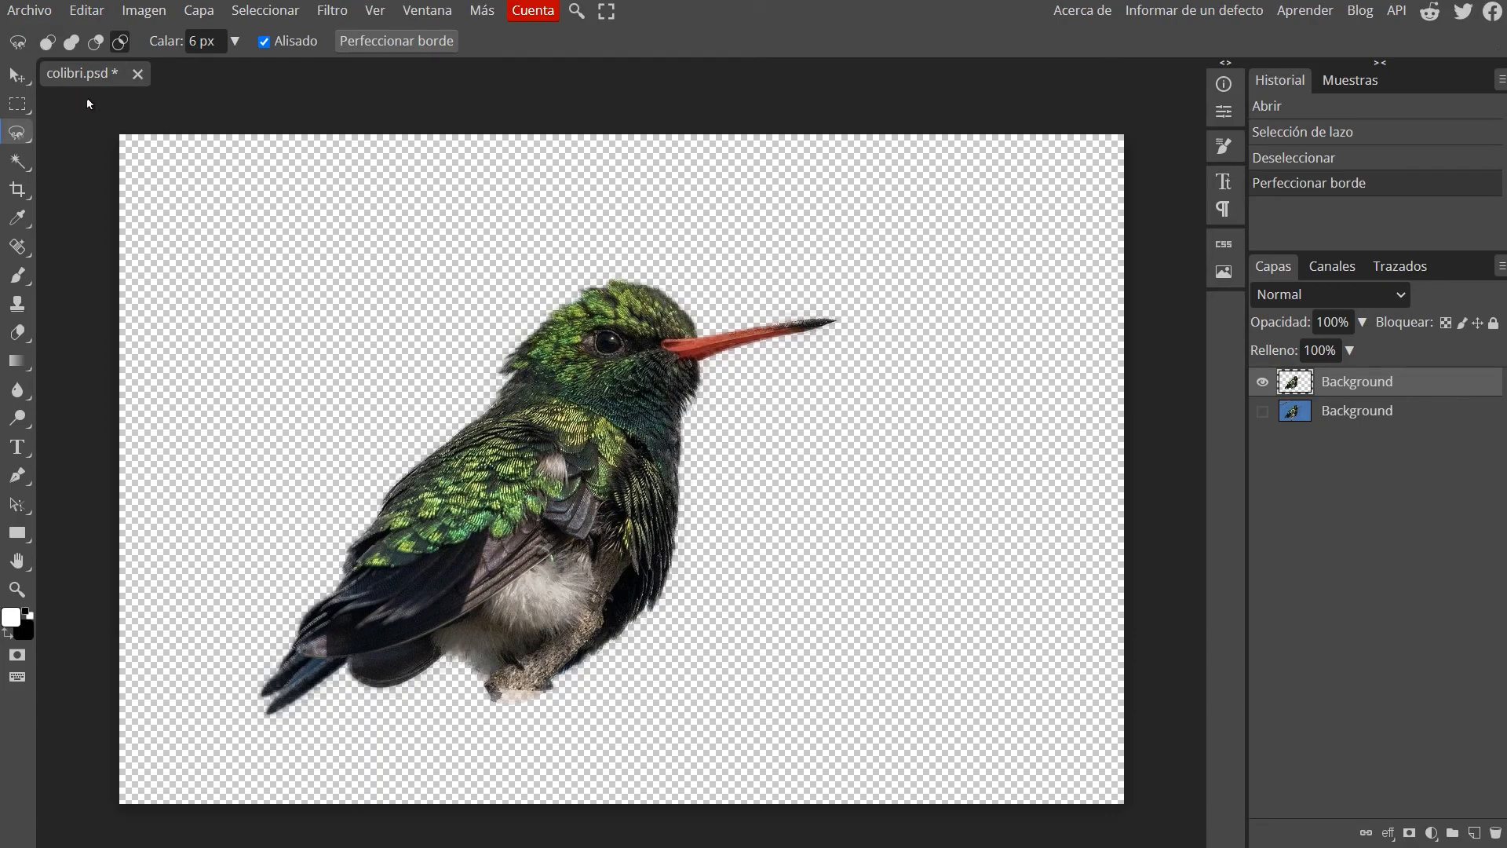
Export the hummingbird cutout as a PNG named colibri at 1280 × 853 px and 80% quality
{"action": "left_click", "coordinate": [29, 10]}
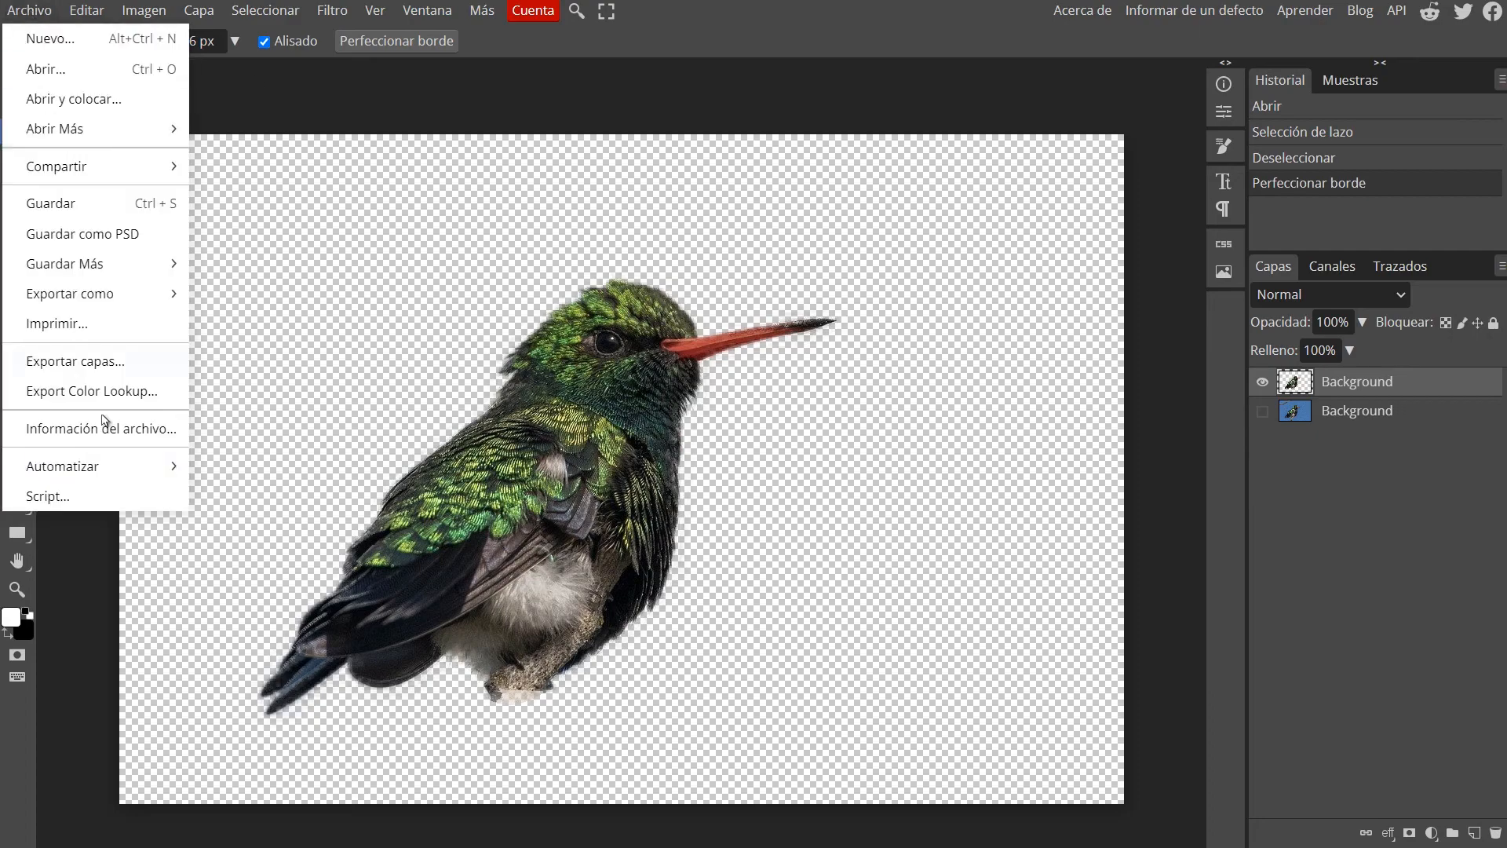
{"action": "mouse_move", "coordinate": [100, 302]}
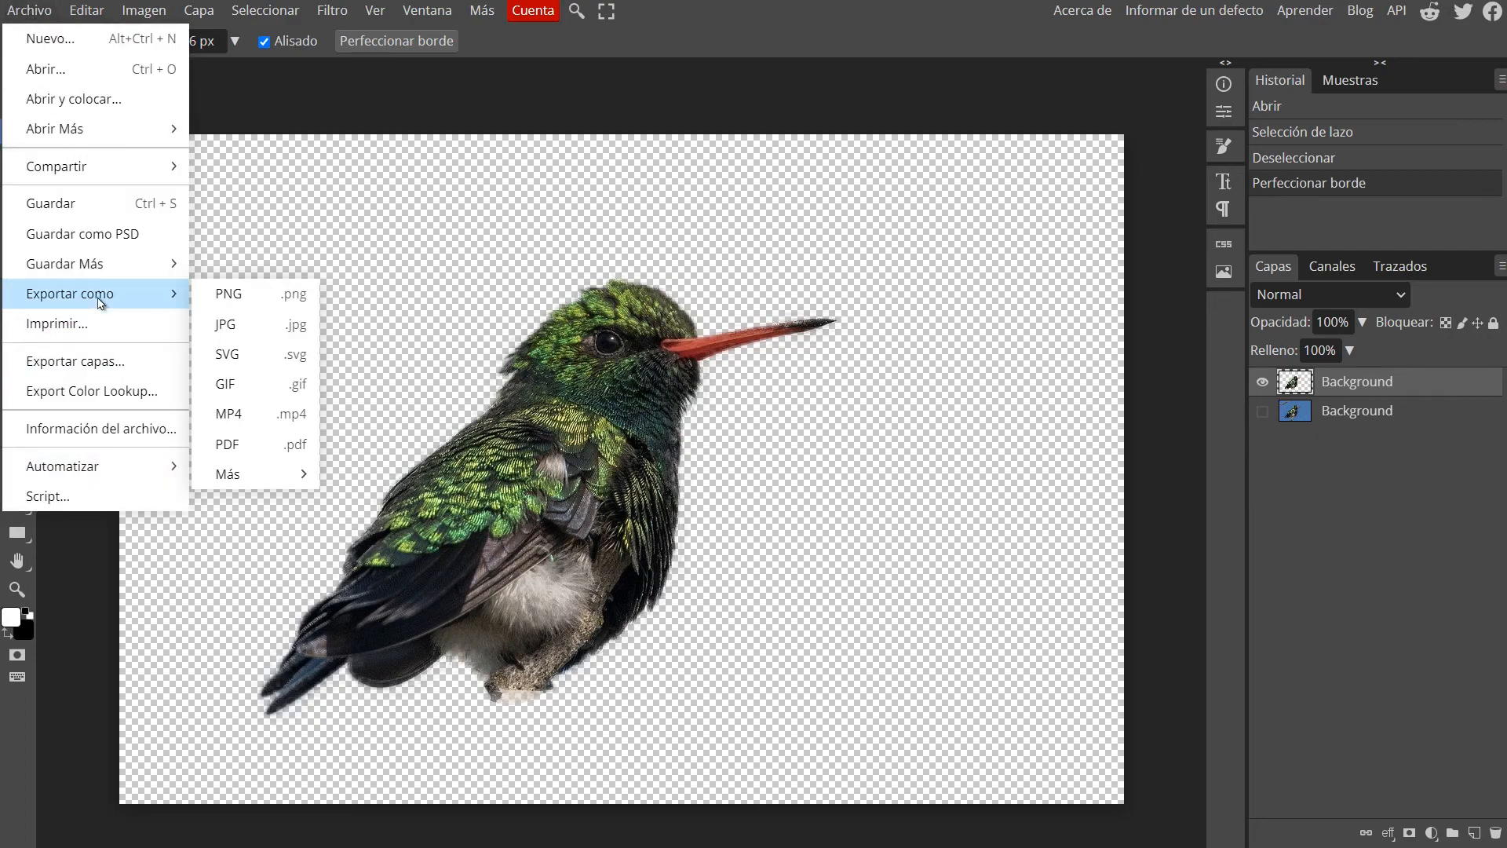
{"action": "left_click", "coordinate": [229, 294]}
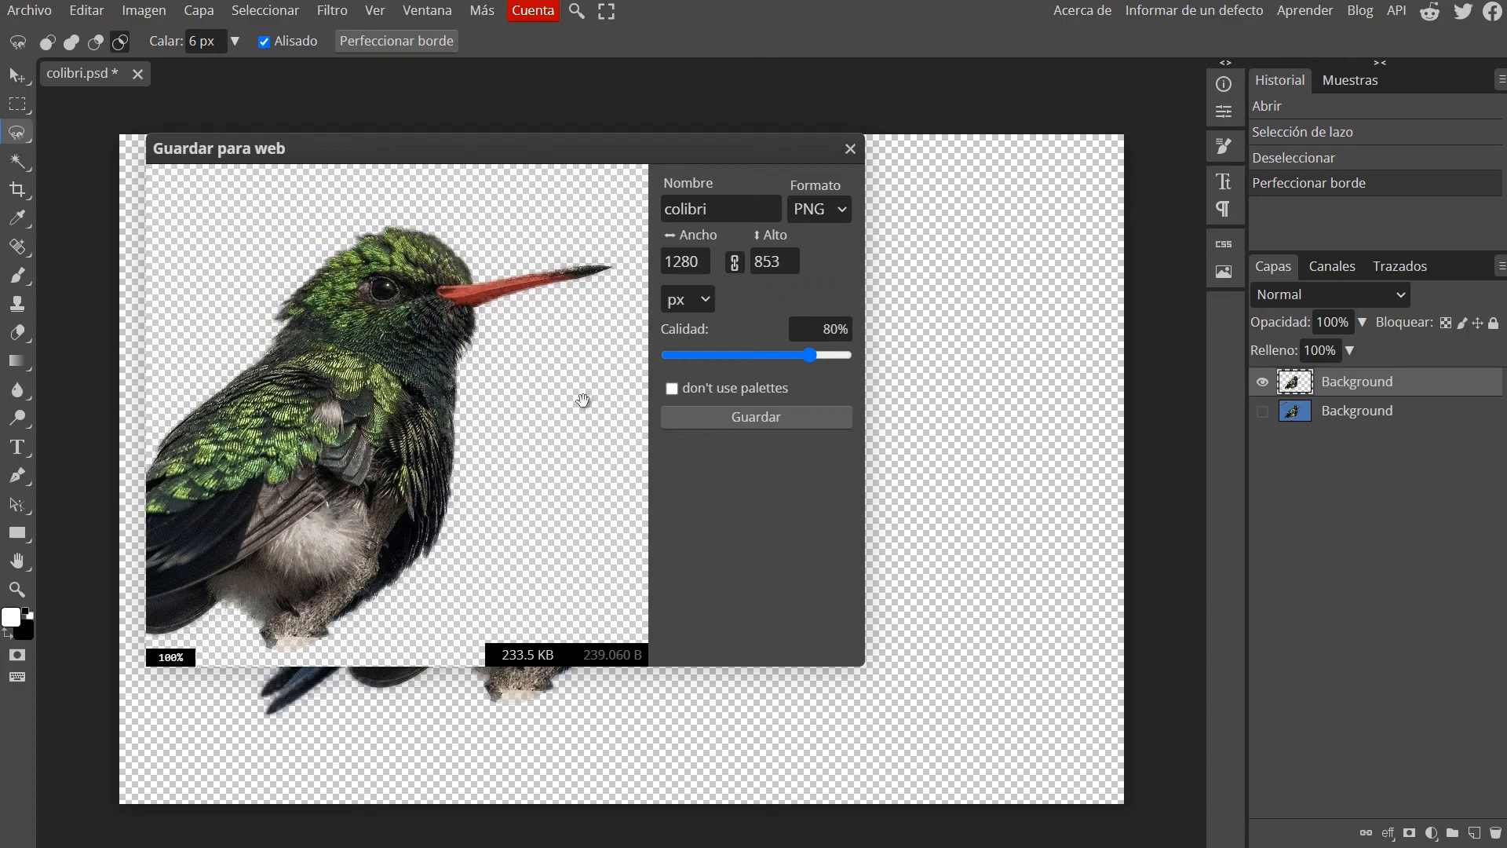
{"action": "left_click", "coordinate": [719, 417]}
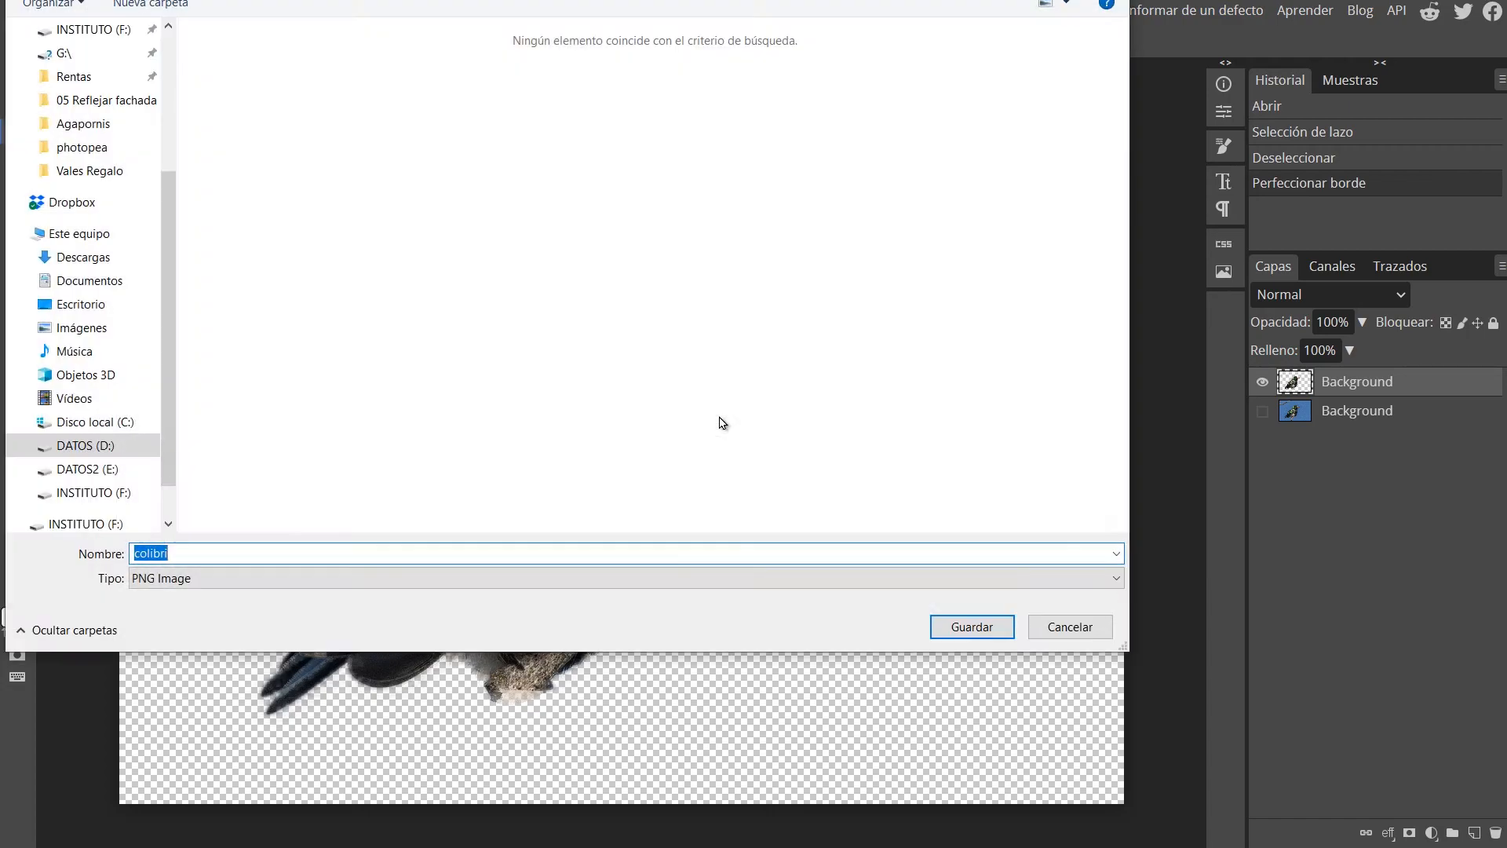
{"action": "key", "text": "Return"}
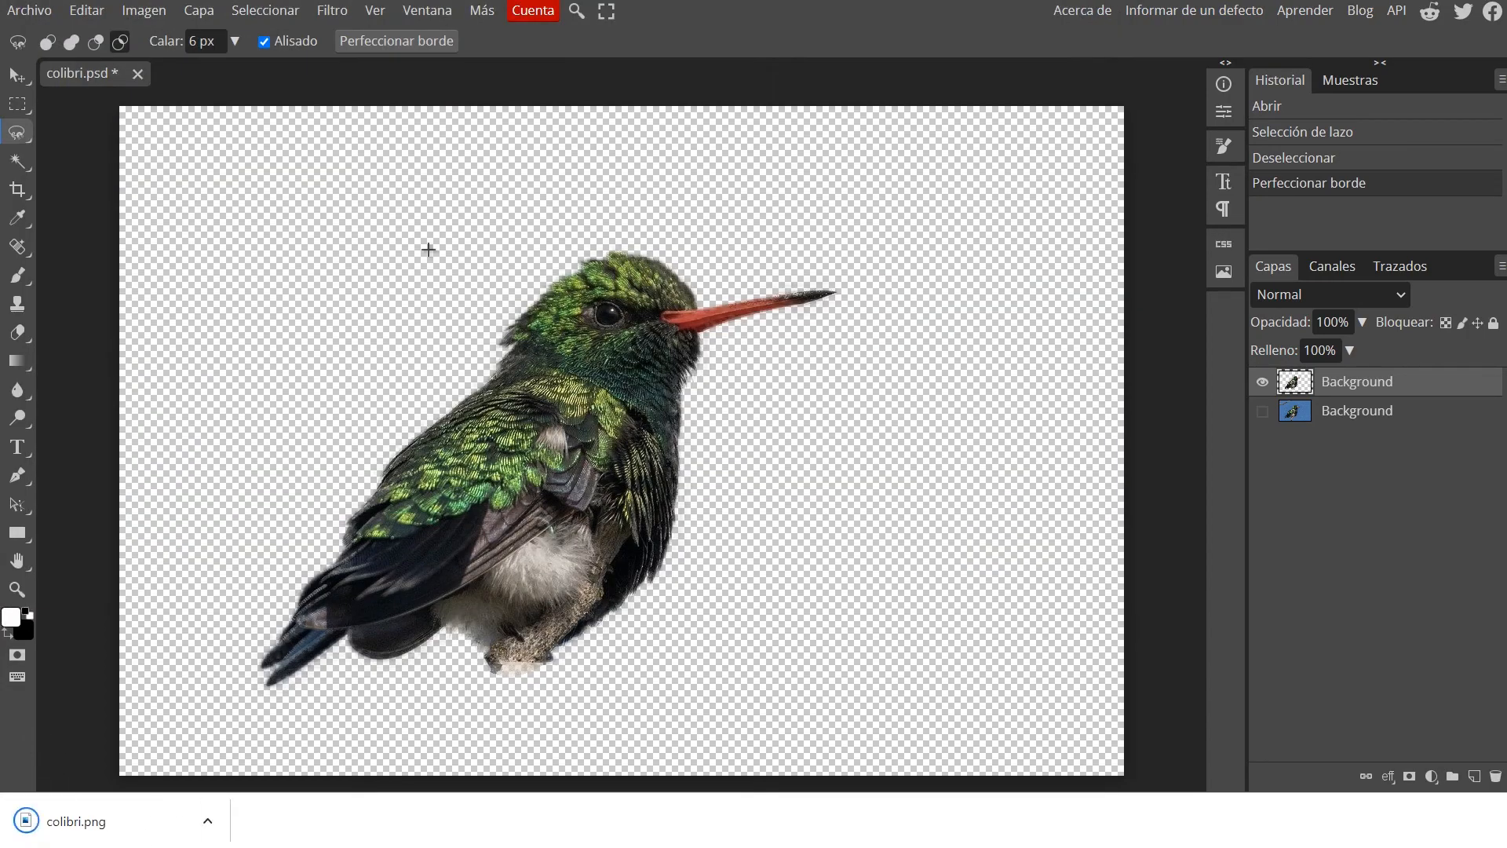
Close colibri.psd without saving and open the edificio image
{"action": "left_click", "coordinate": [138, 74]}
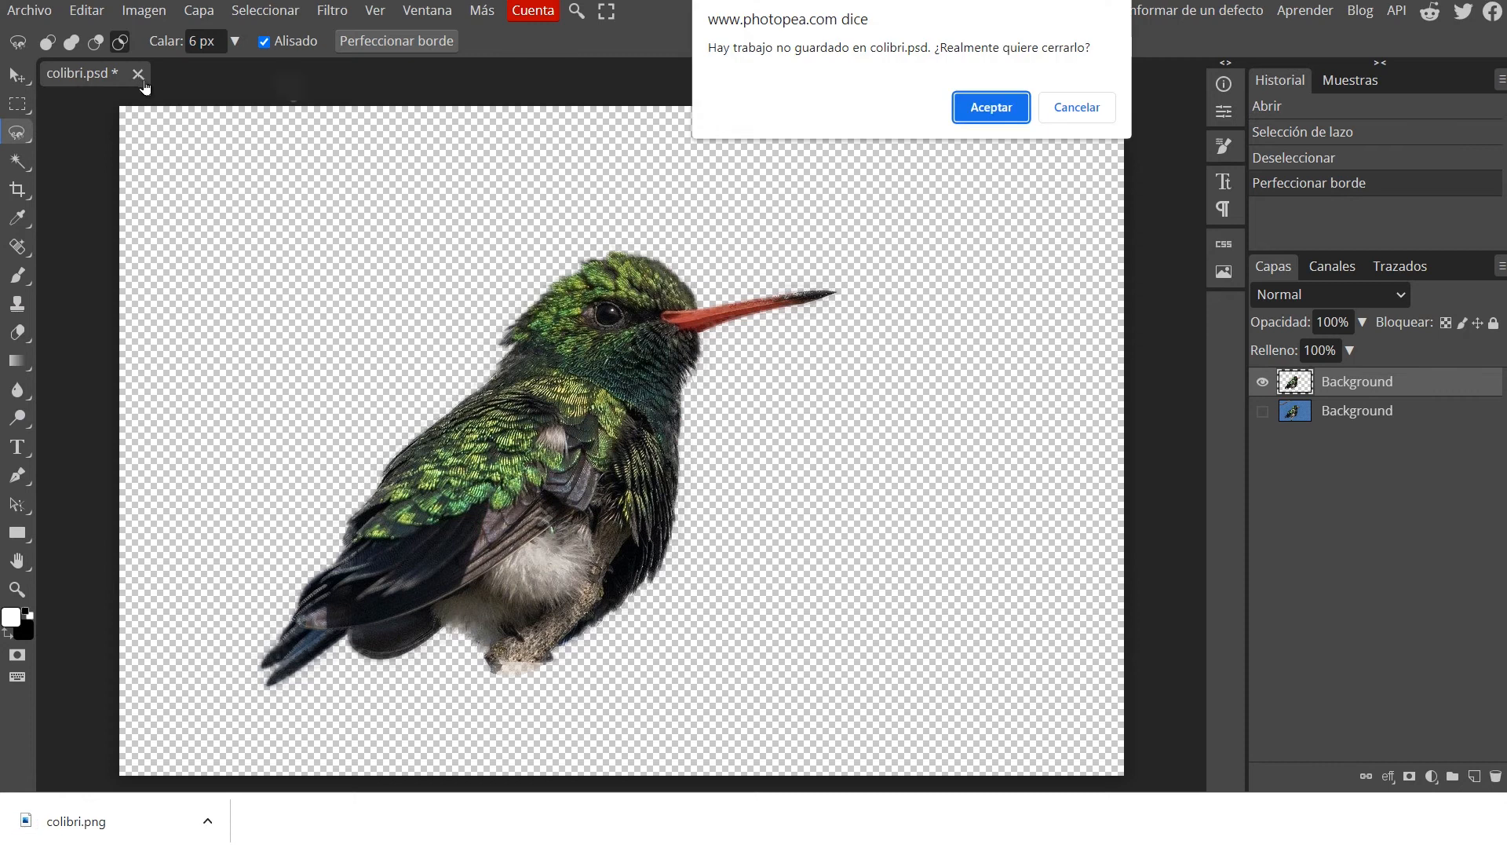
{"action": "left_click", "coordinate": [991, 108]}
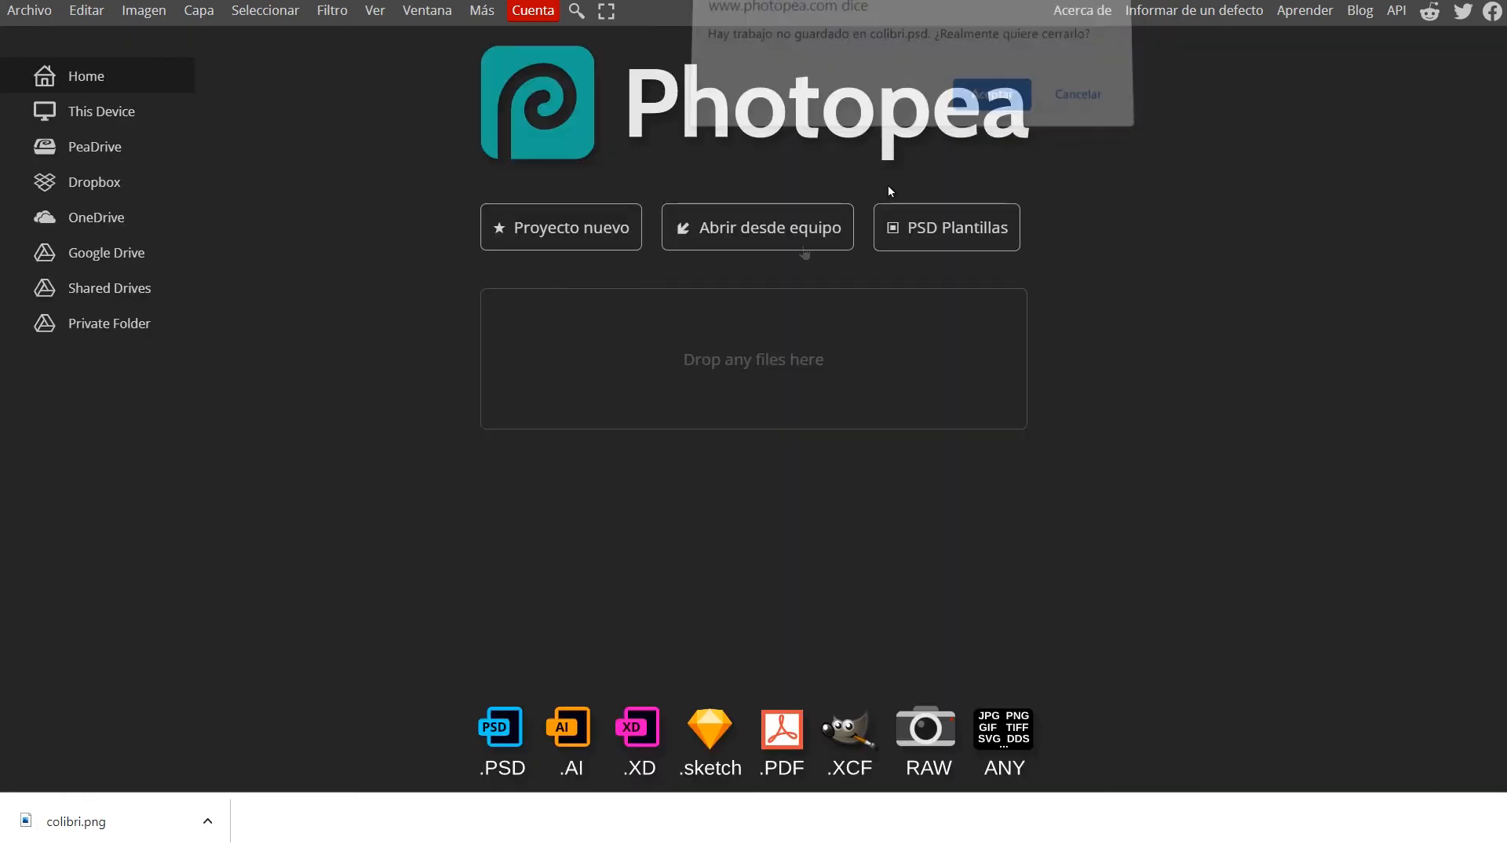
{"action": "left_click", "coordinate": [750, 369]}
{"action": "left_click", "coordinate": [425, 81]}
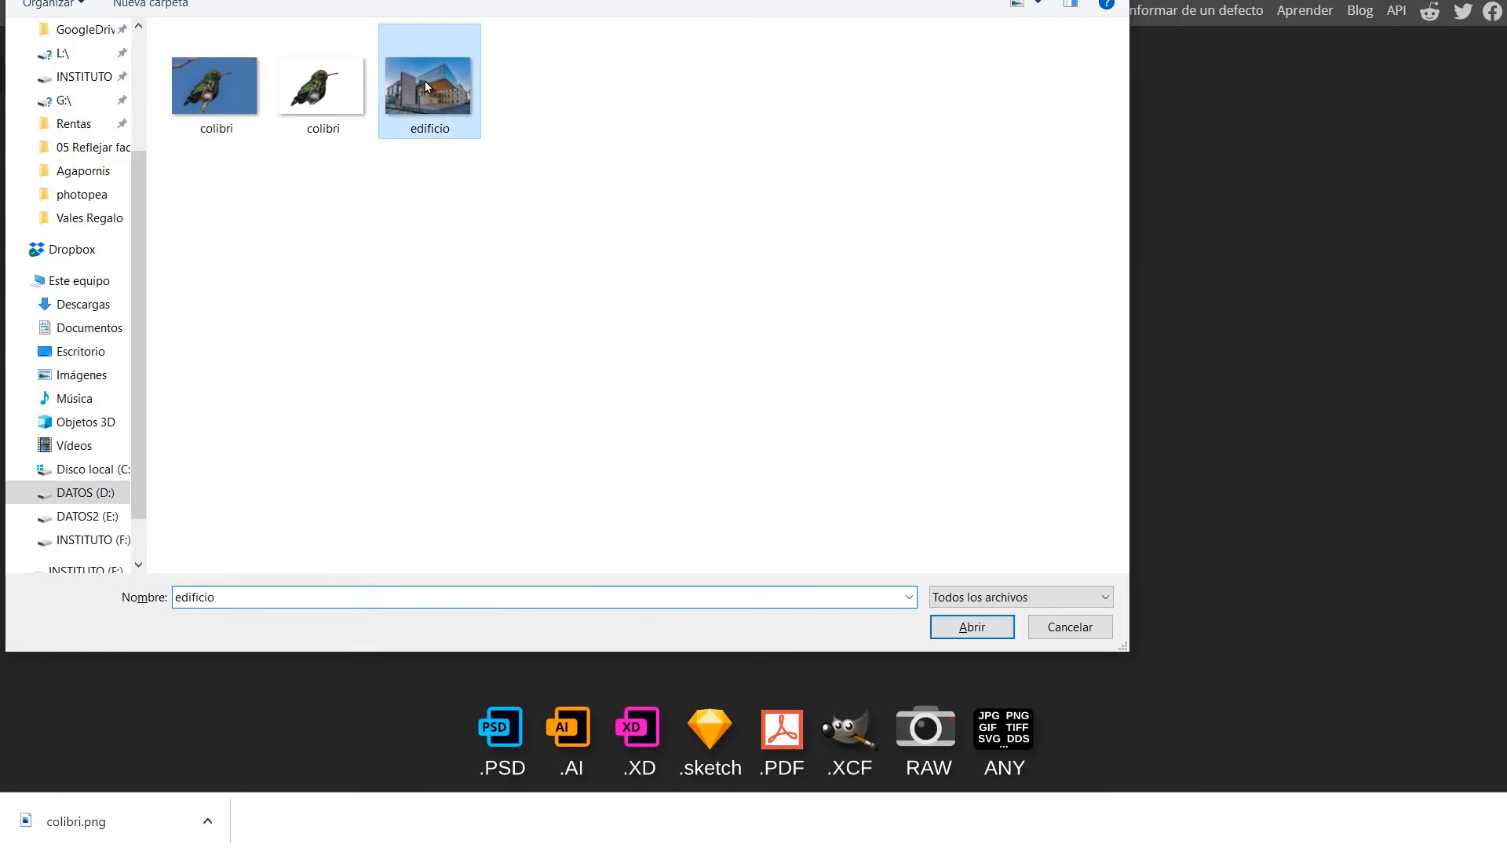
{"action": "double_click", "coordinate": [425, 82]}
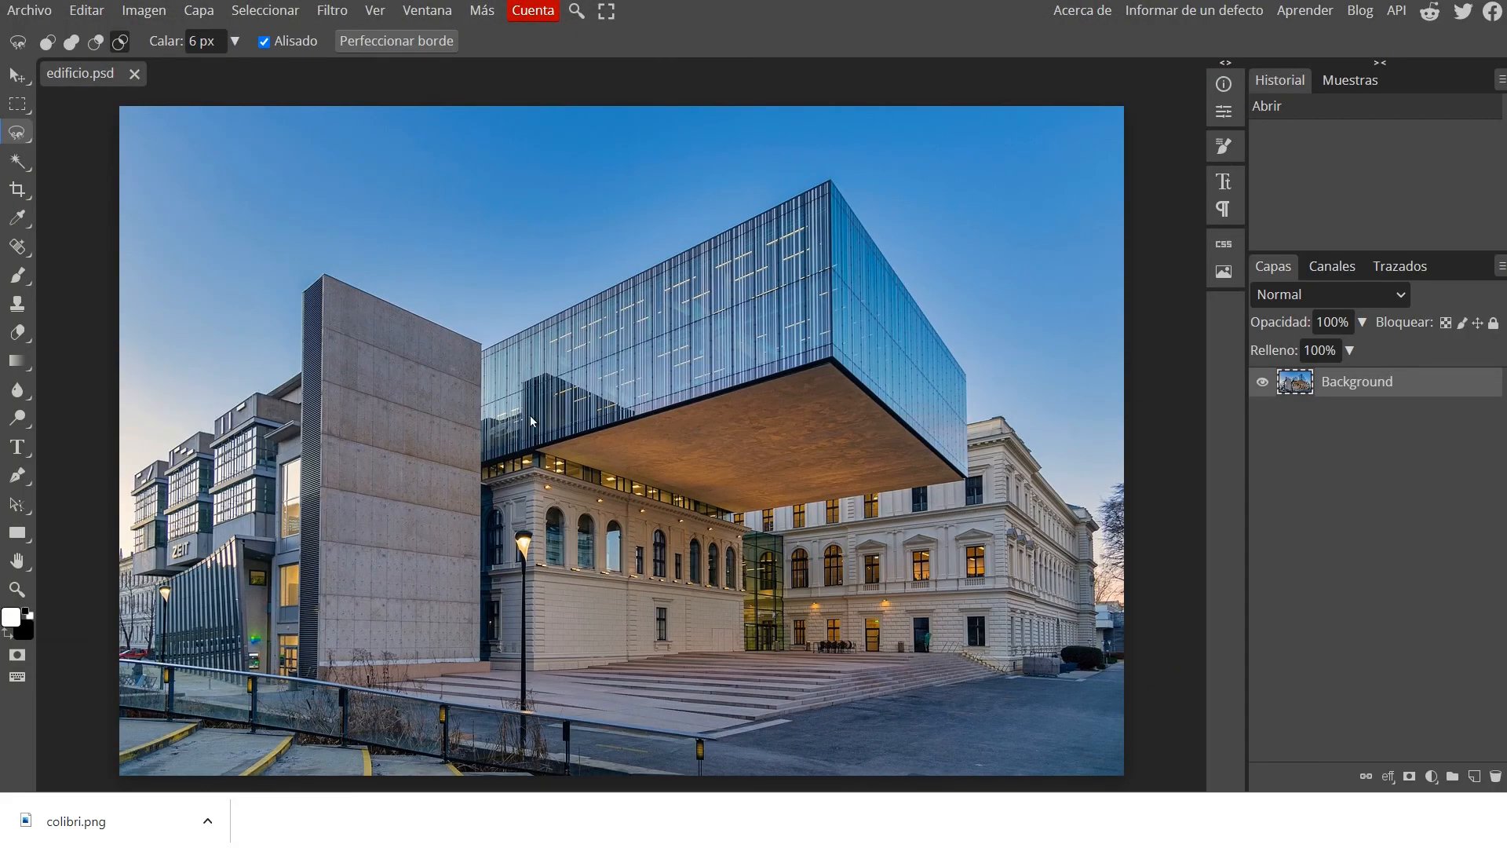
Place the transparent colibri PNG into the building image at its original size
{"action": "left_click", "coordinate": [43, 10]}
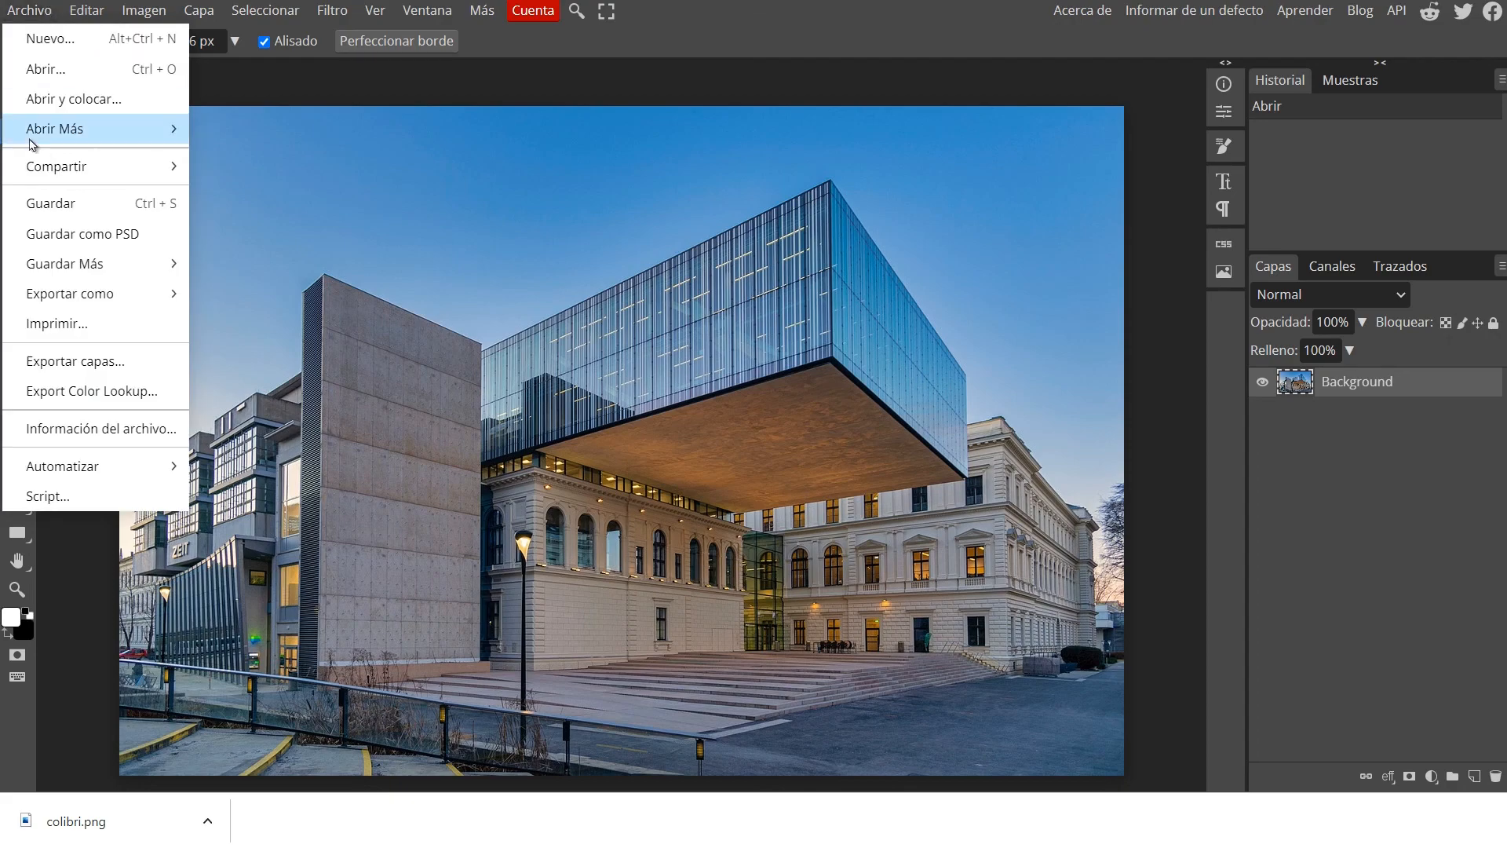
{"action": "left_click", "coordinate": [72, 98]}
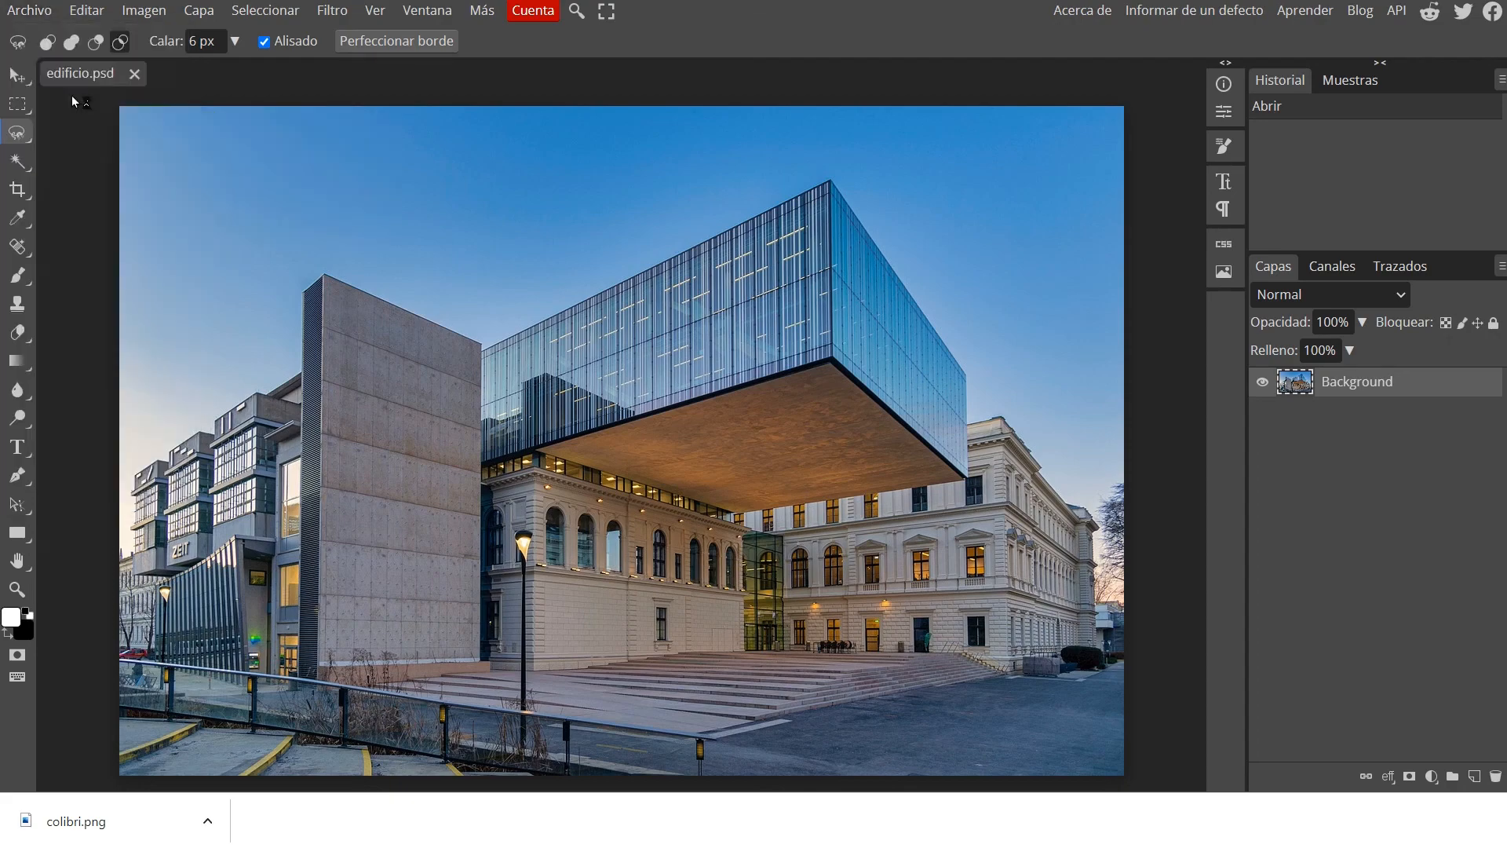
{"action": "left_click", "coordinate": [317, 69]}
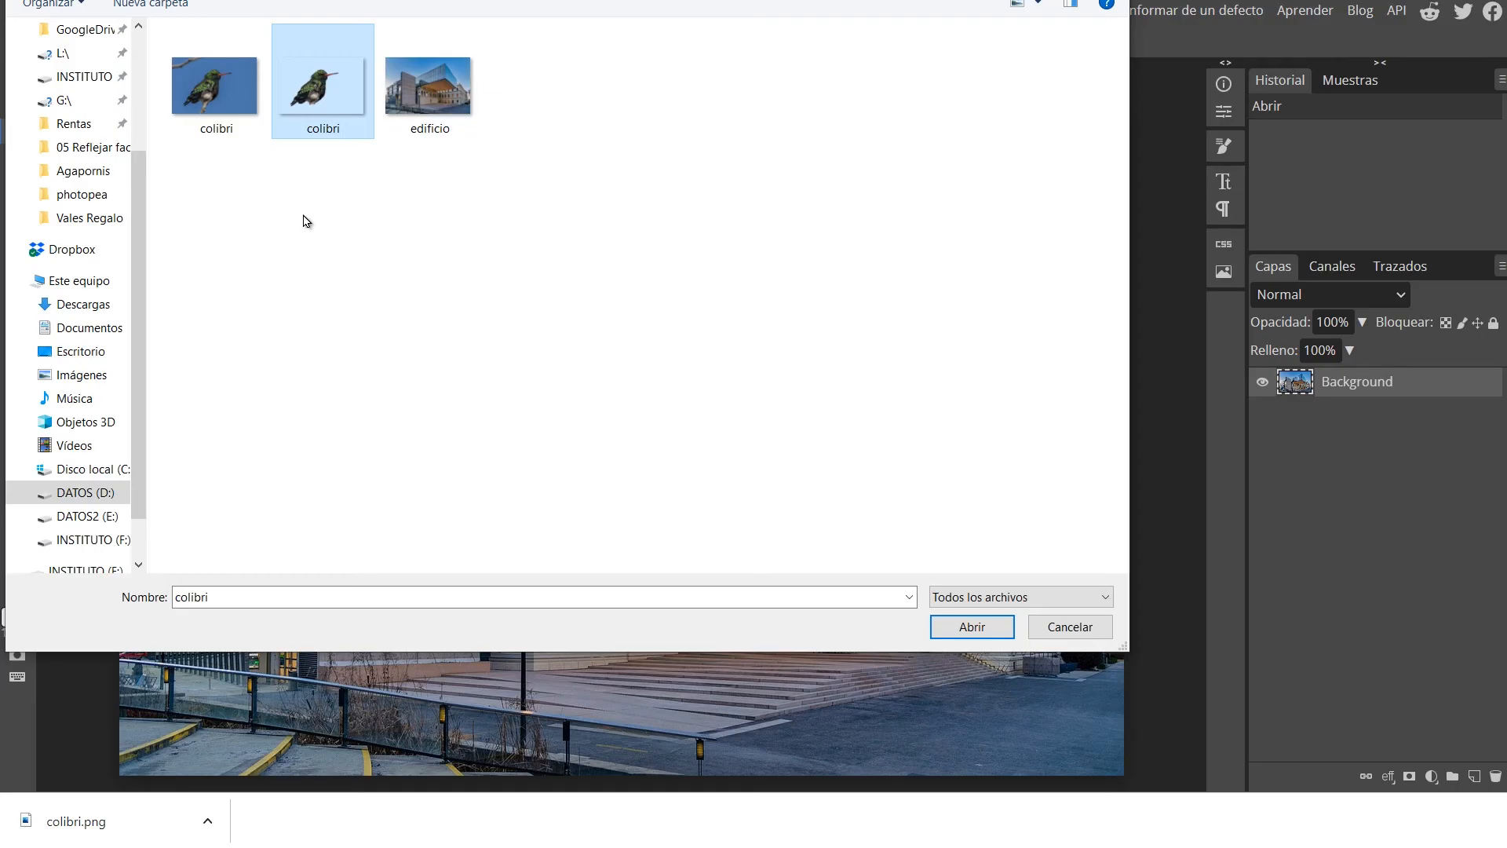
{"action": "key", "text": "Return"}
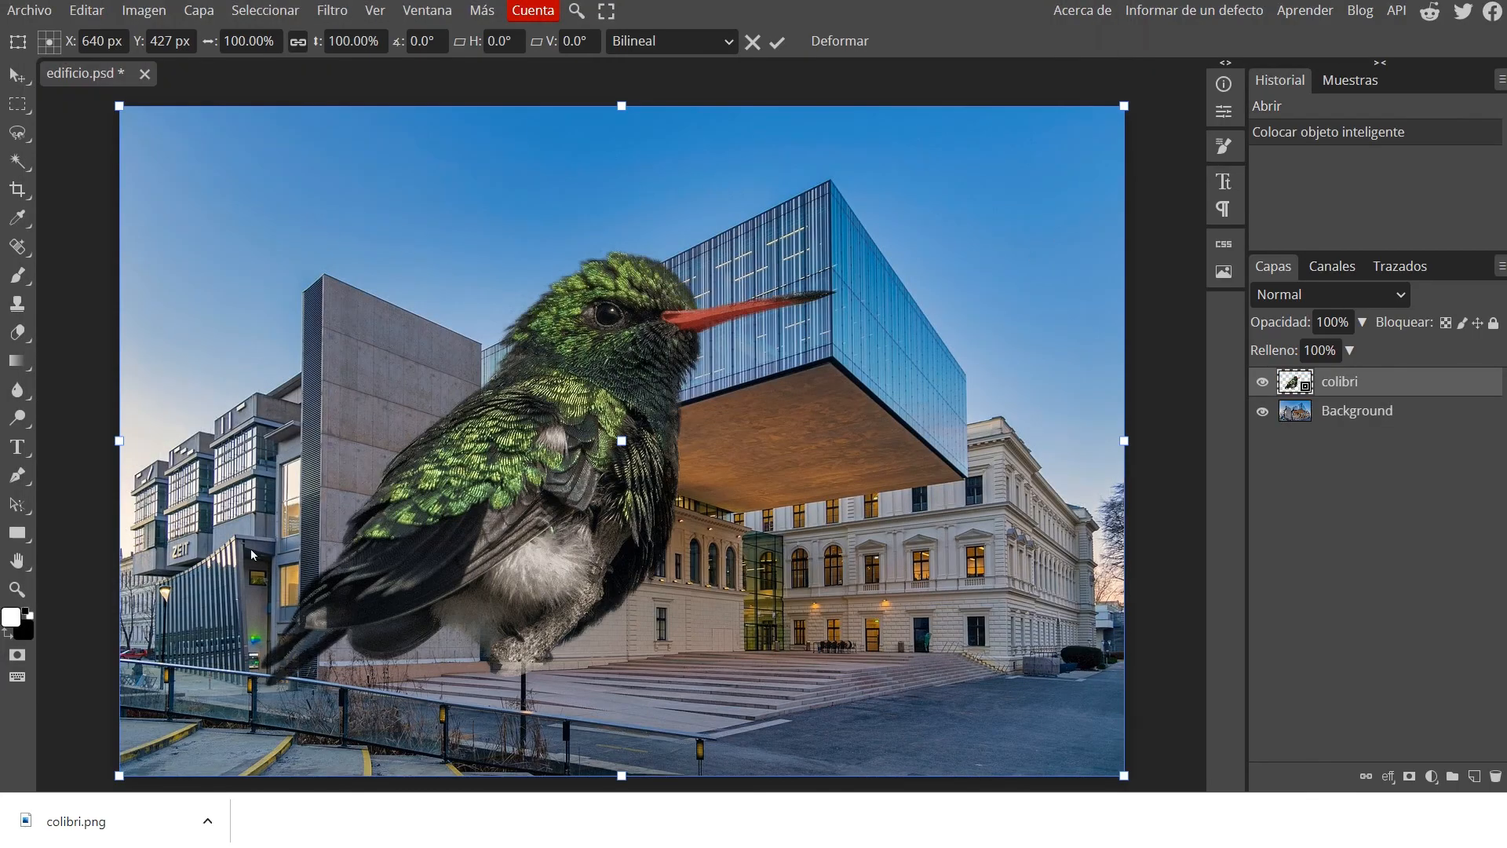
{"action": "key", "text": "l"}
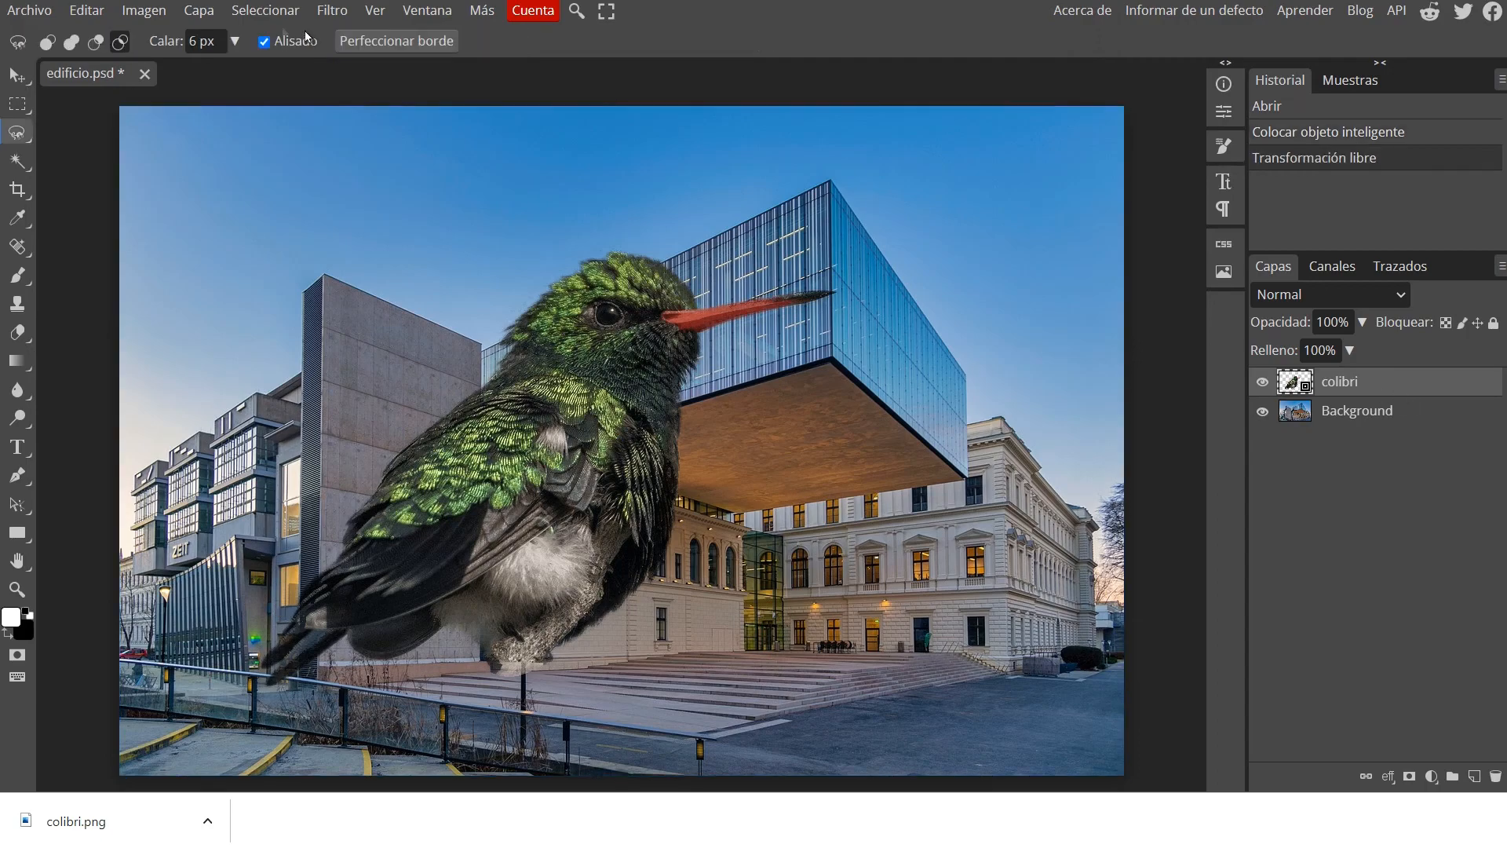
{"action": "left_click", "coordinate": [86, 11]}
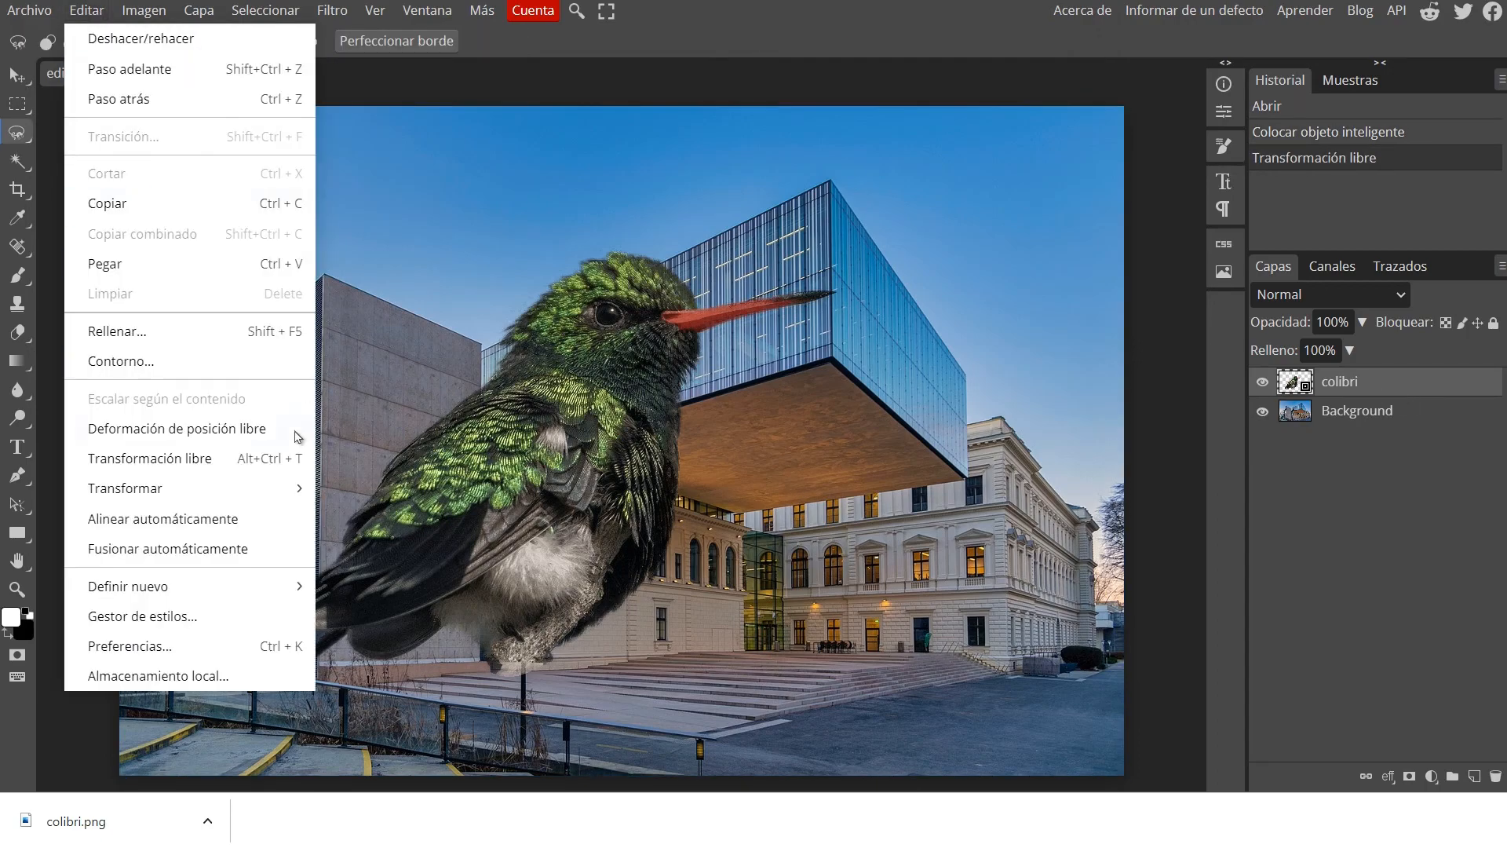
{"action": "left_click", "coordinate": [149, 459]}
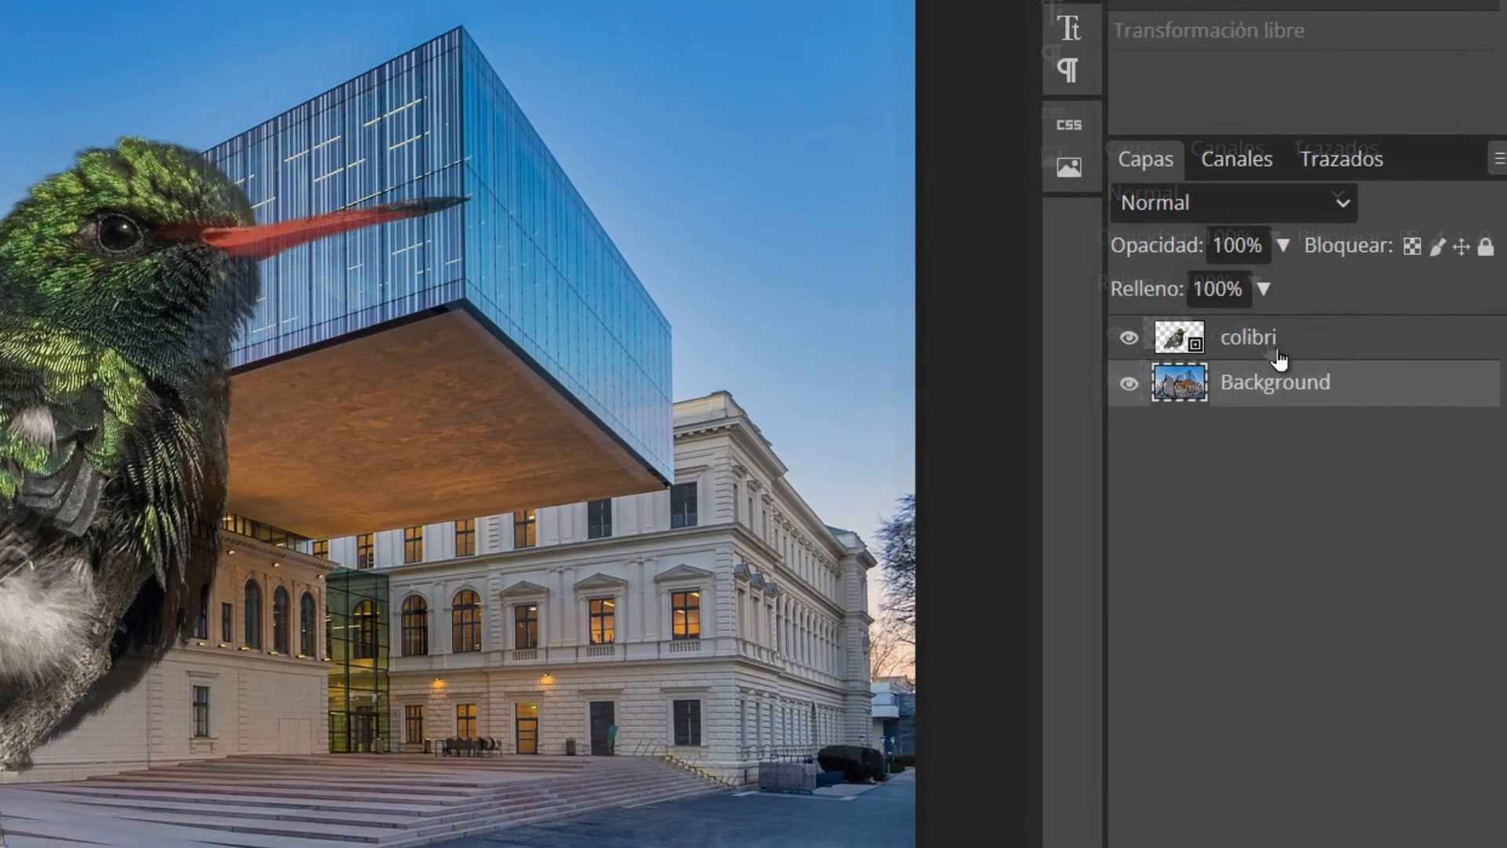
{"action": "left_click", "coordinate": [1357, 386]}
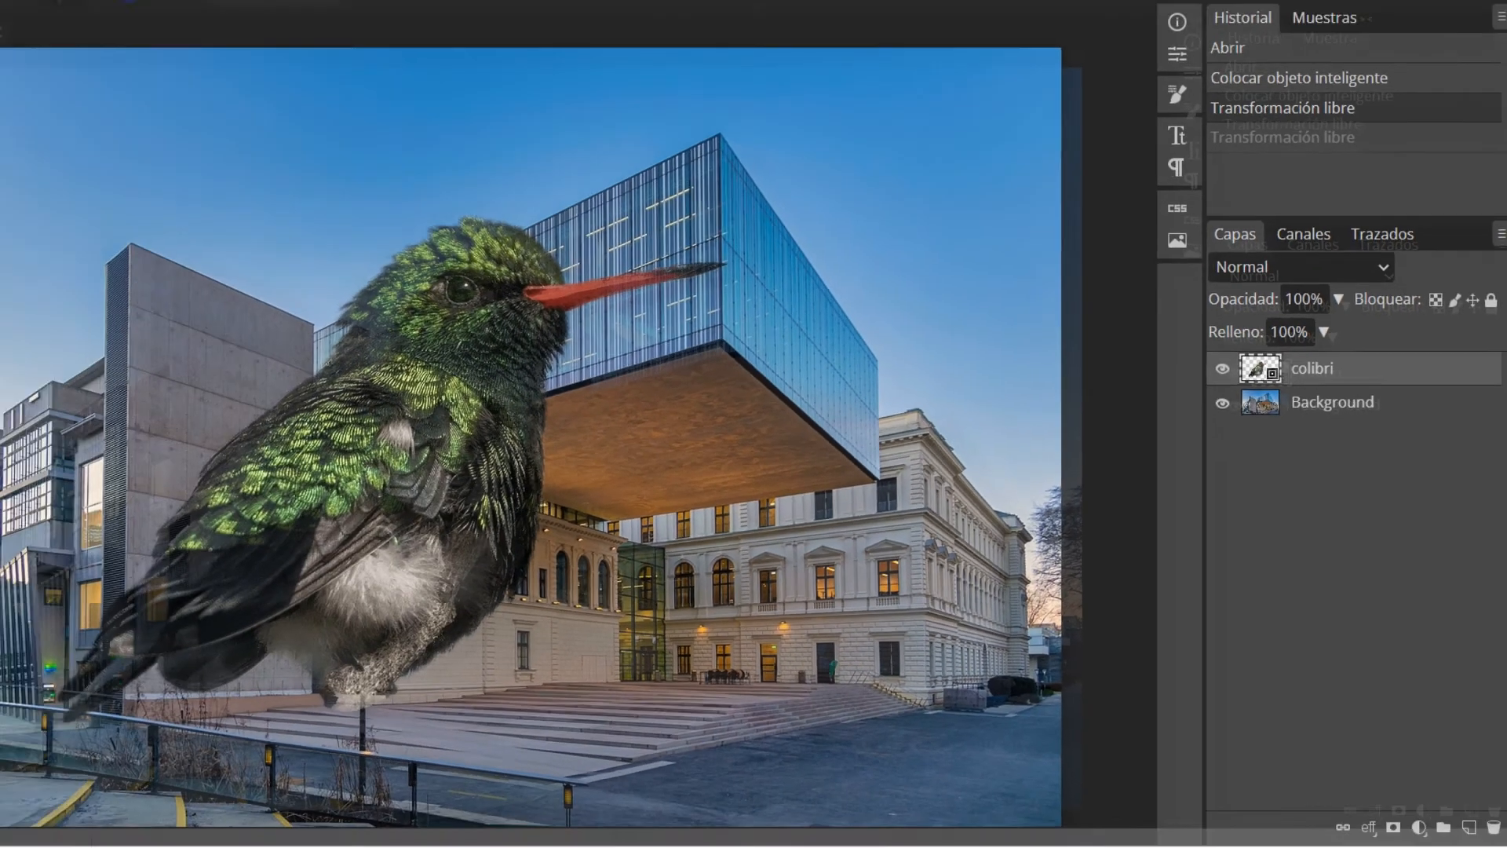
Scale the colibri layer to about 37% with Free Transform and place it on the glass facade at about X 794, Y 251 px
{"action": "left_click", "coordinate": [88, 11]}
{"action": "left_click", "coordinate": [192, 457]}
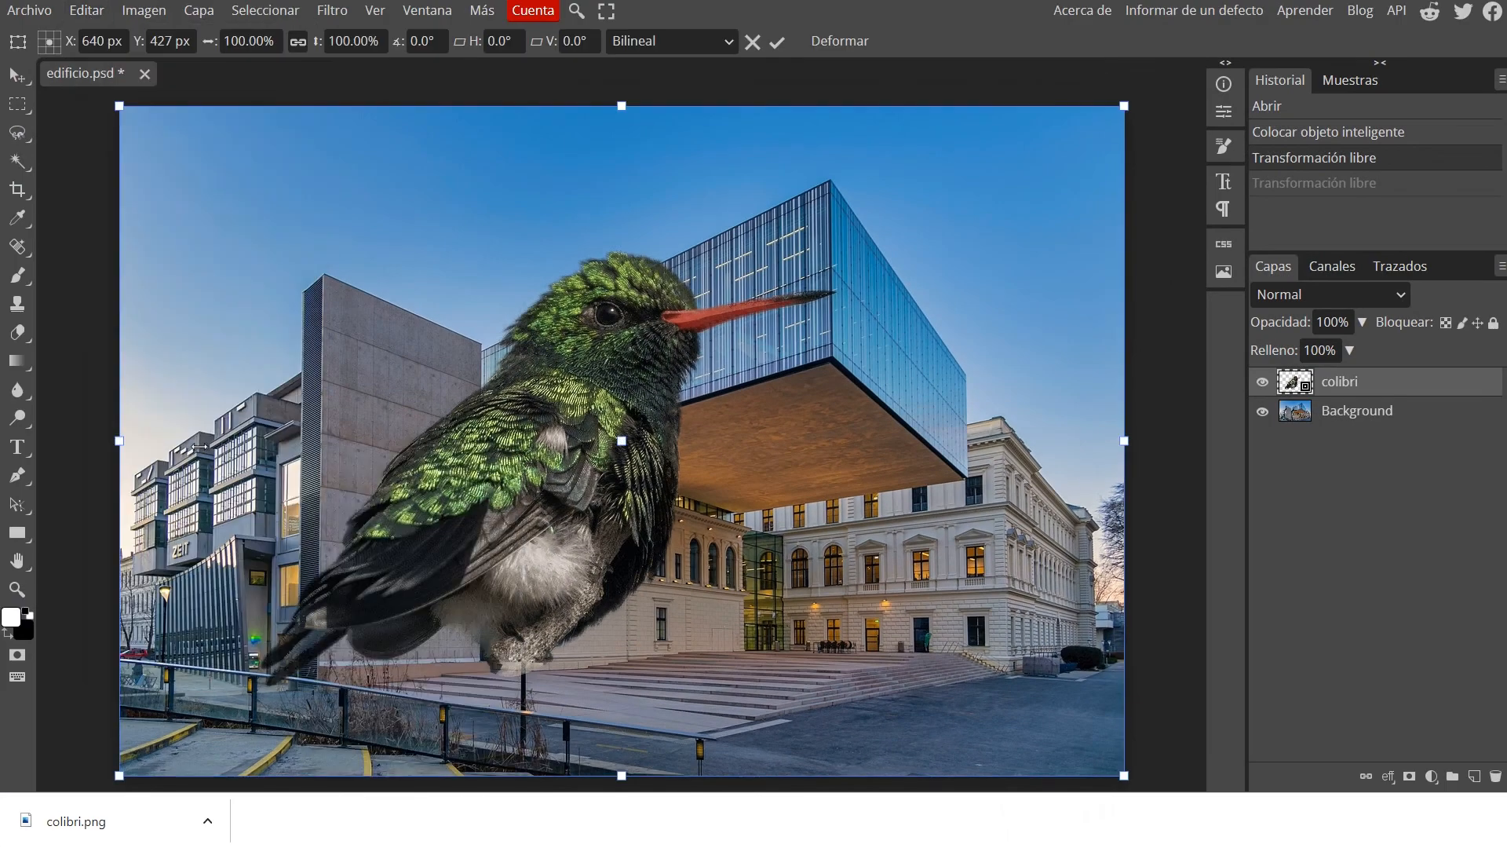
{"action": "left_click_drag", "start_coordinate": [120, 776], "coordinate": [796, 359]}
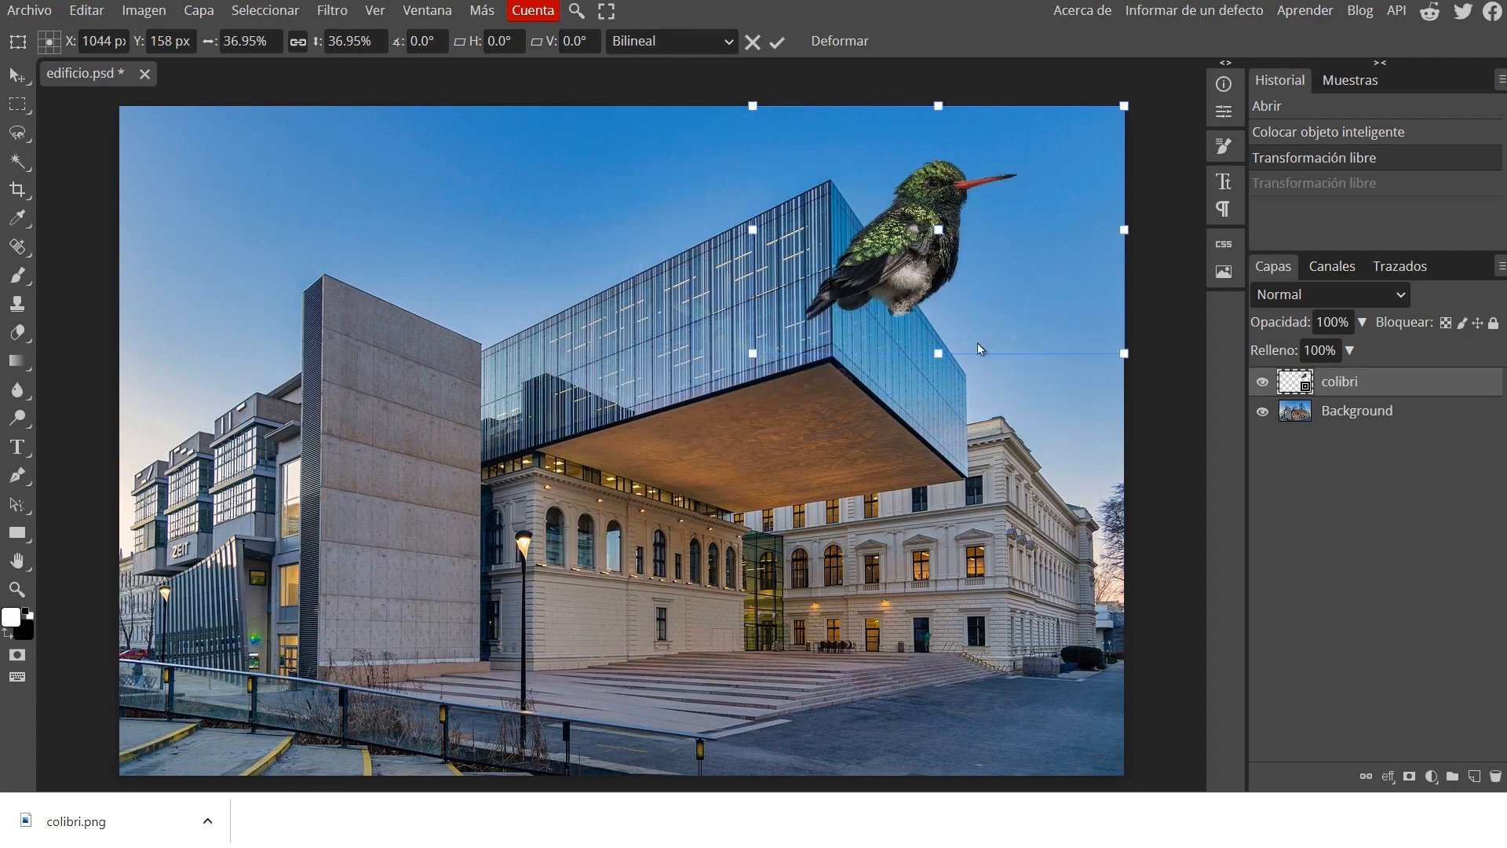
{"action": "left_click_drag", "start_coordinate": [1005, 229], "coordinate": [816, 324]}
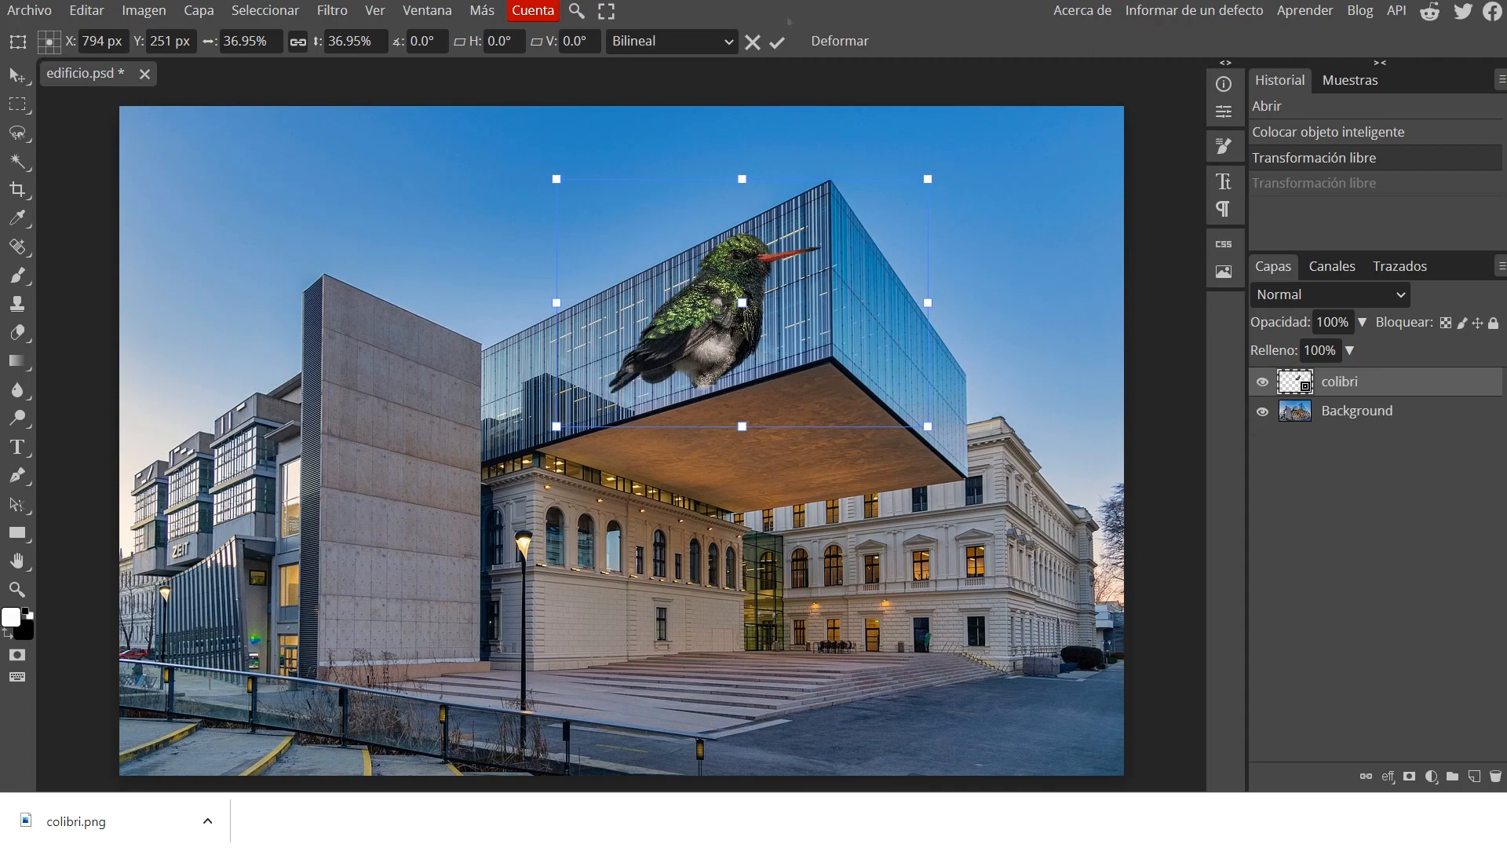
{"action": "left_click", "coordinate": [778, 43]}
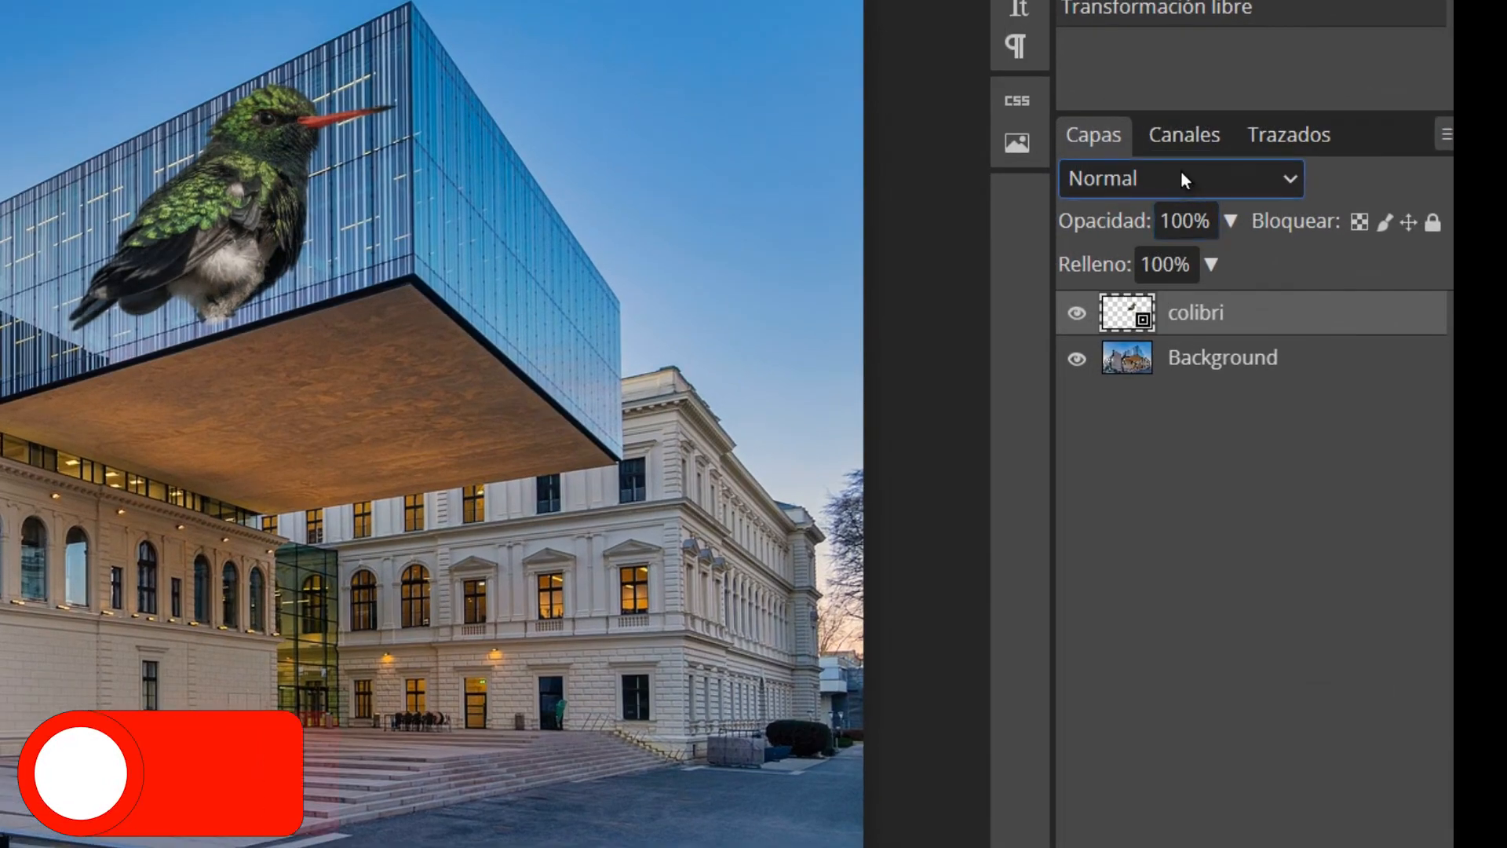
Set the colibri layer's blend mode to Luz fuerte
{"action": "left_click", "coordinate": [1270, 243]}
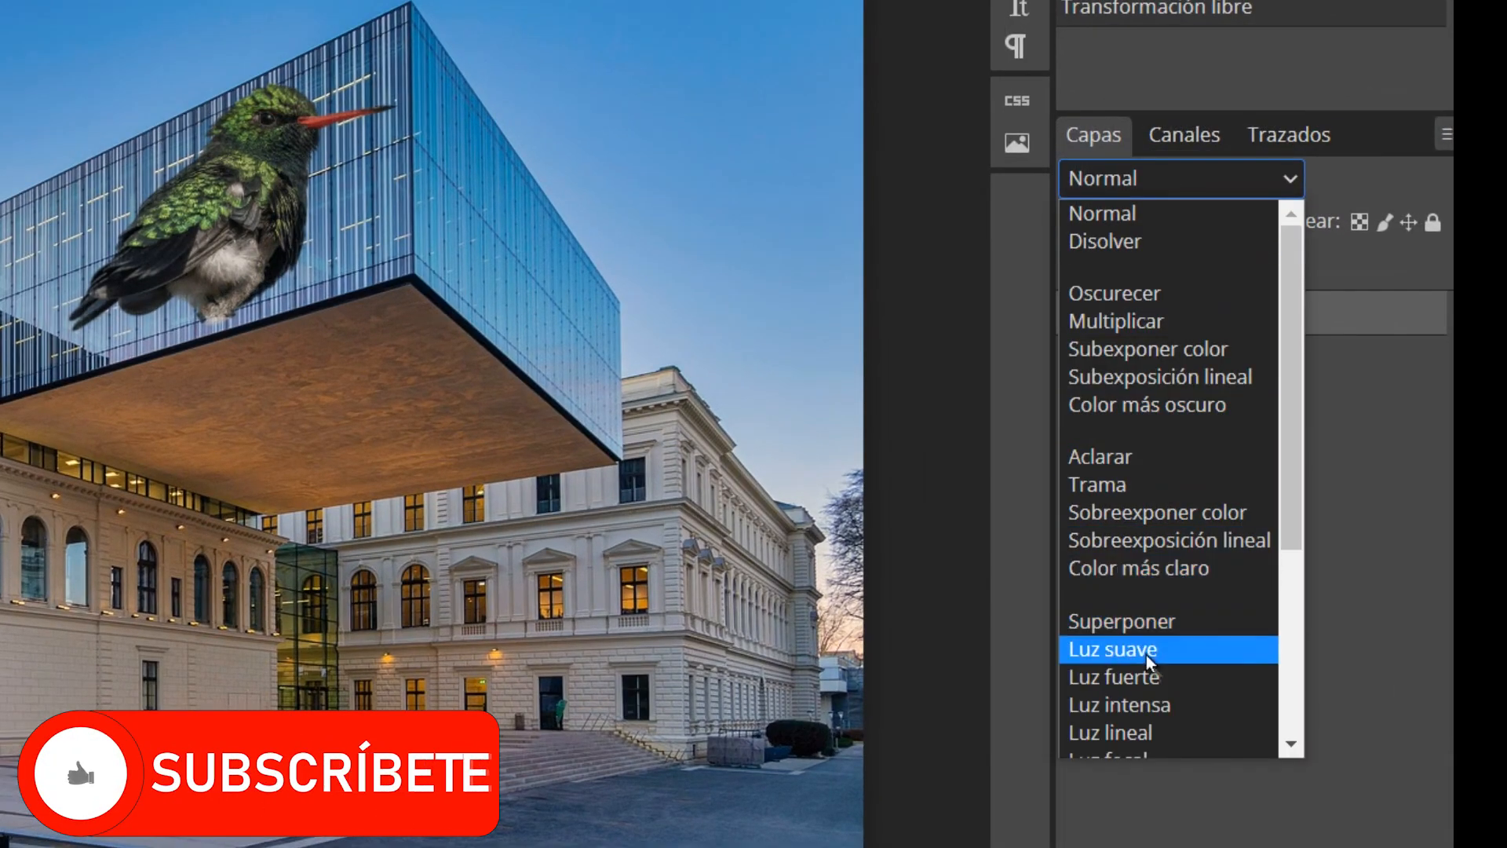
{"action": "left_click", "coordinate": [1157, 676]}
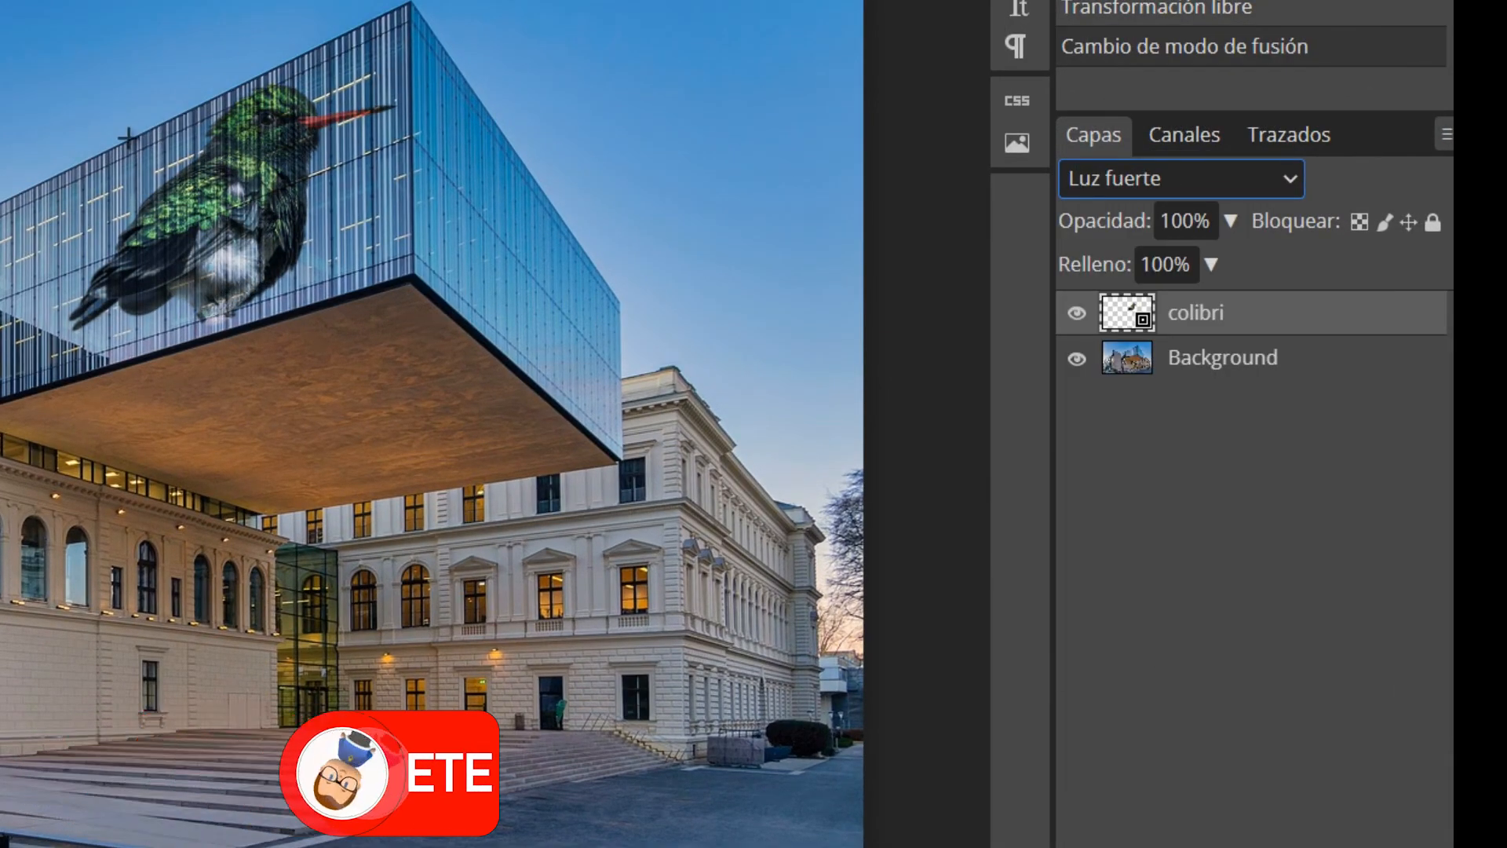
Lower the colibri layer's opacity to 75% and its fill to 68%
{"action": "left_click", "coordinate": [1270, 176]}
{"action": "left_click", "coordinate": [1270, 179]}
{"action": "left_click", "coordinate": [1227, 227]}
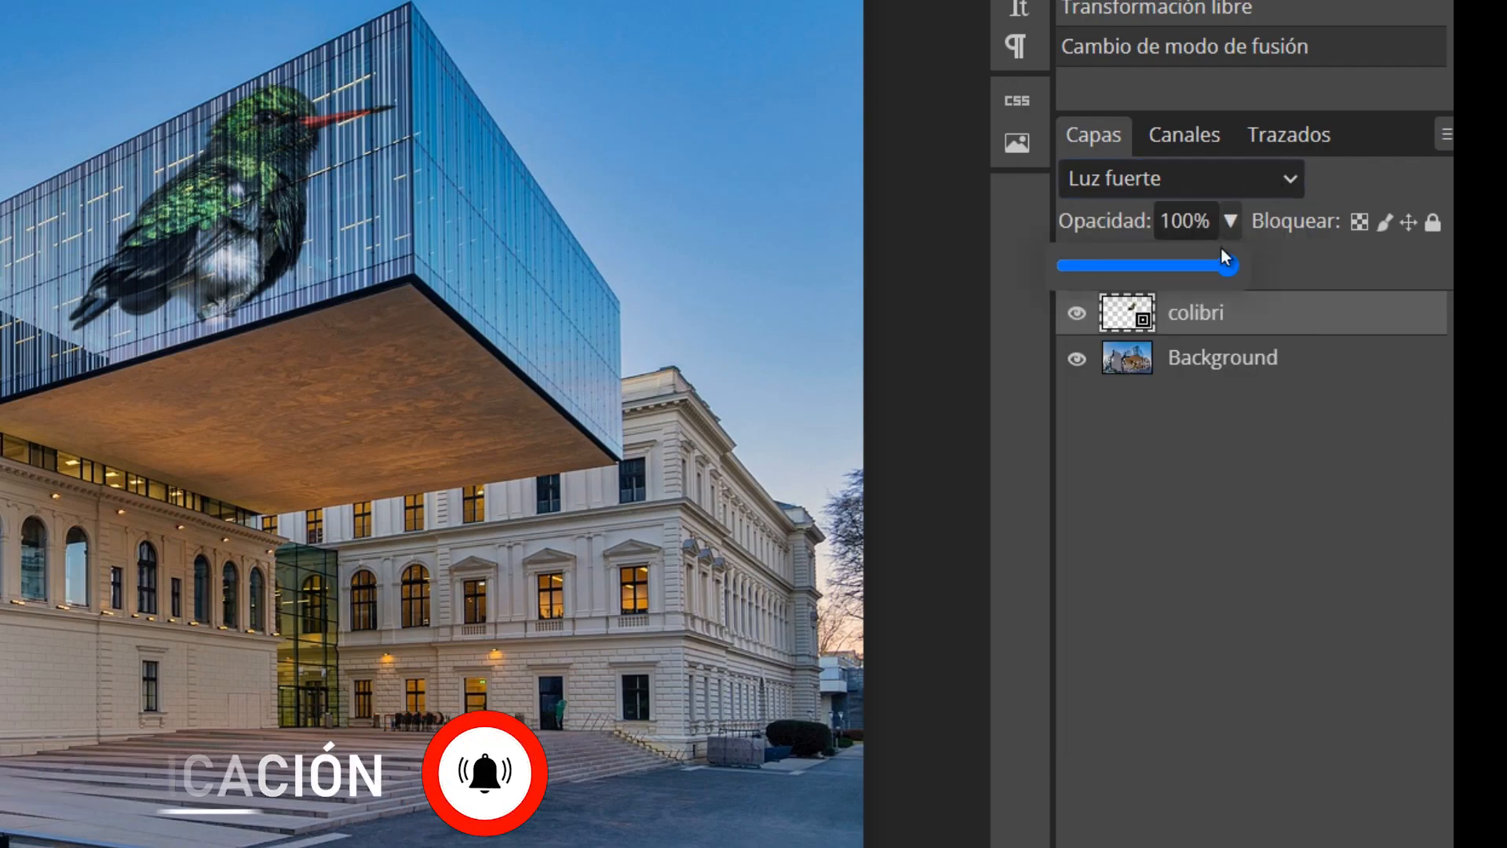
{"action": "left_click_drag", "start_coordinate": [1233, 269], "coordinate": [1193, 269]}
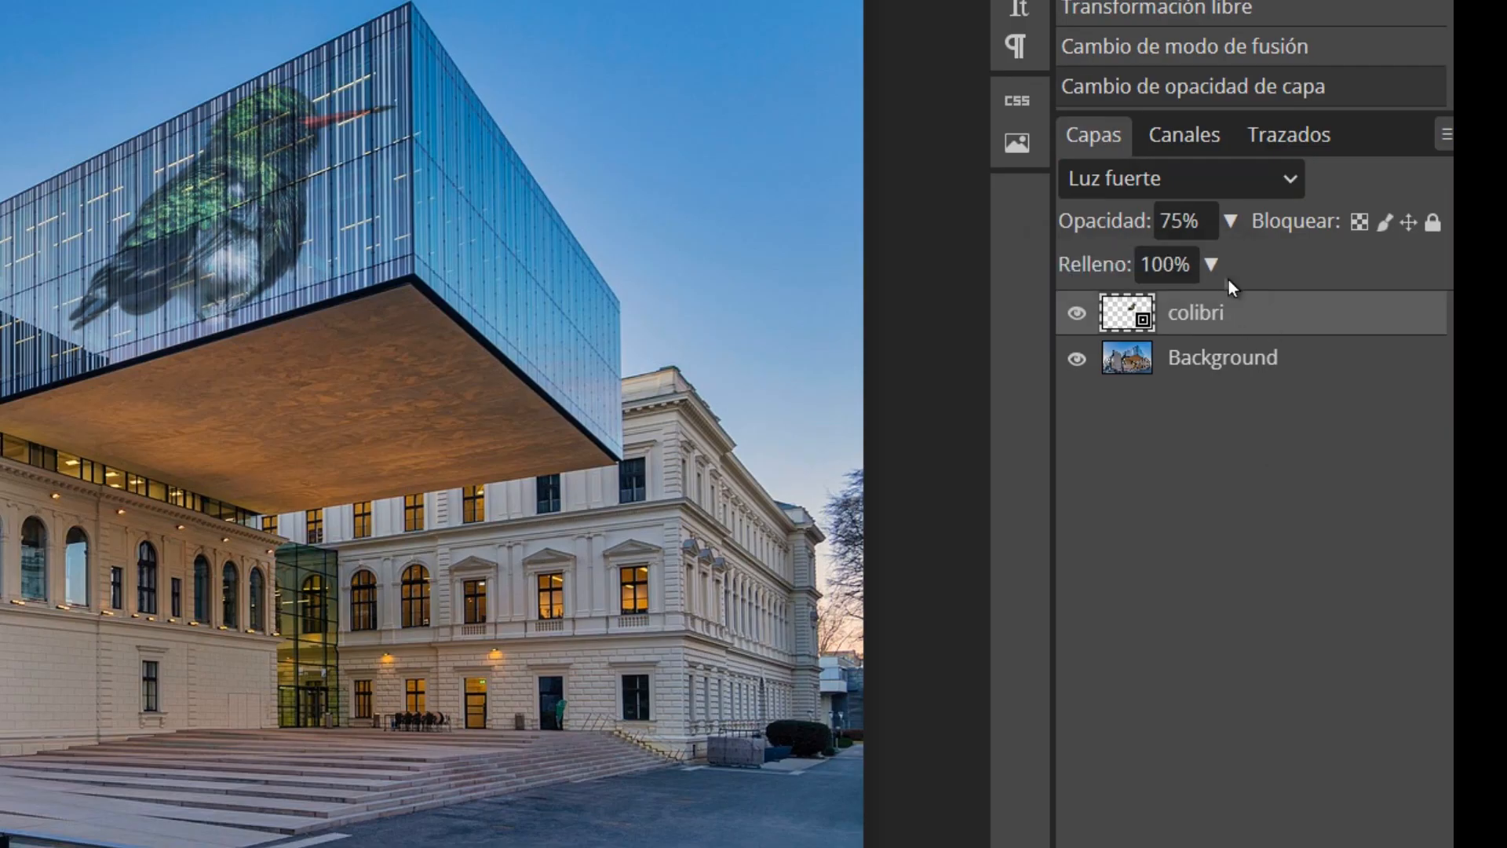
{"action": "left_click", "coordinate": [1213, 263]}
{"action": "left_click_drag", "start_coordinate": [1215, 303], "coordinate": [1166, 303]}
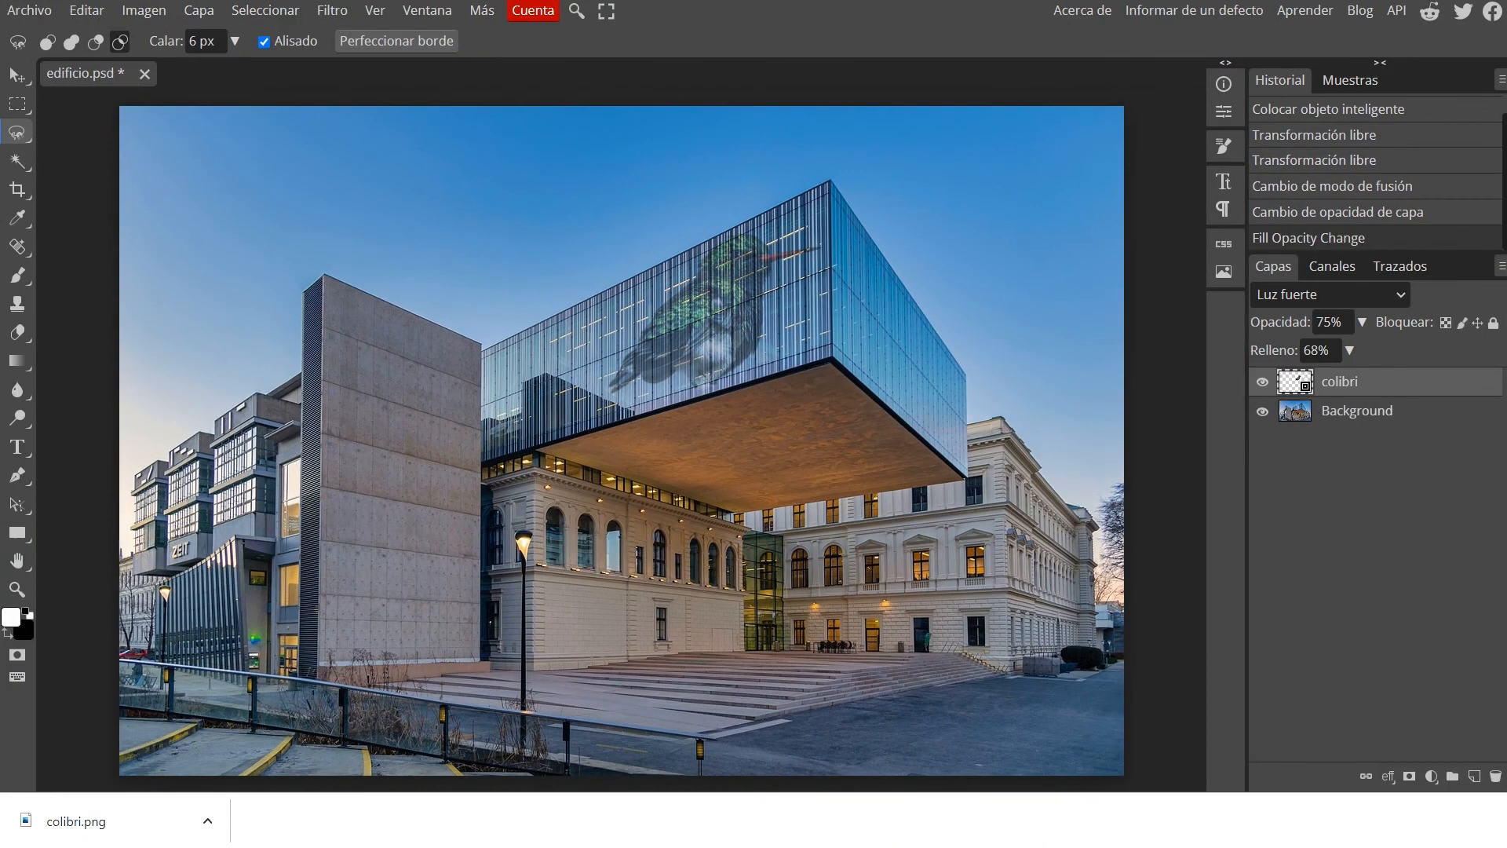
Zoom in on the hummingbird on the glass facade to examine how it blends with the building
{"action": "left_click", "coordinate": [16, 588]}
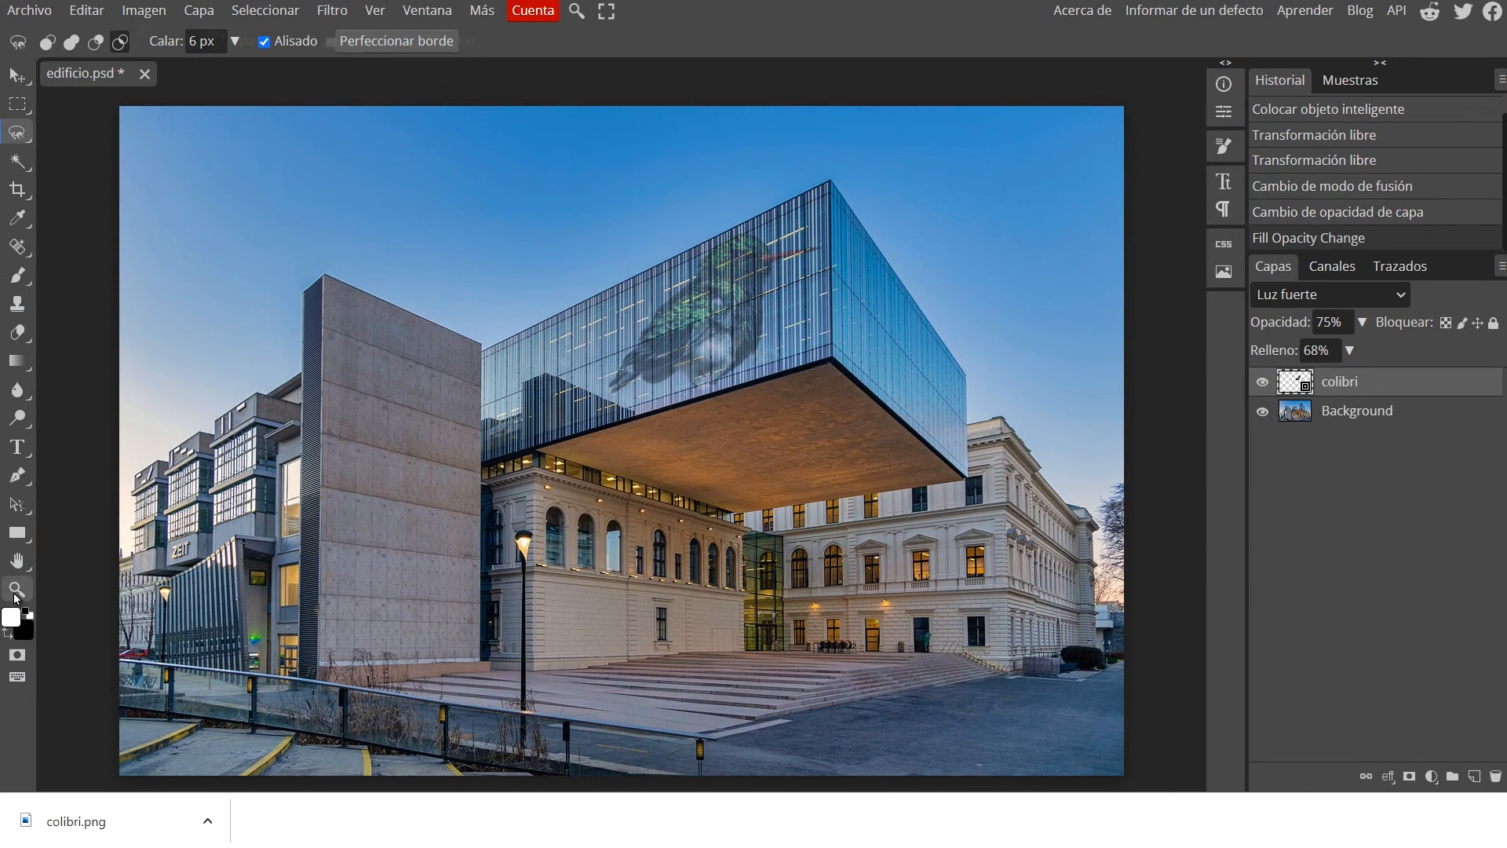
{"action": "left_click", "coordinate": [716, 312]}
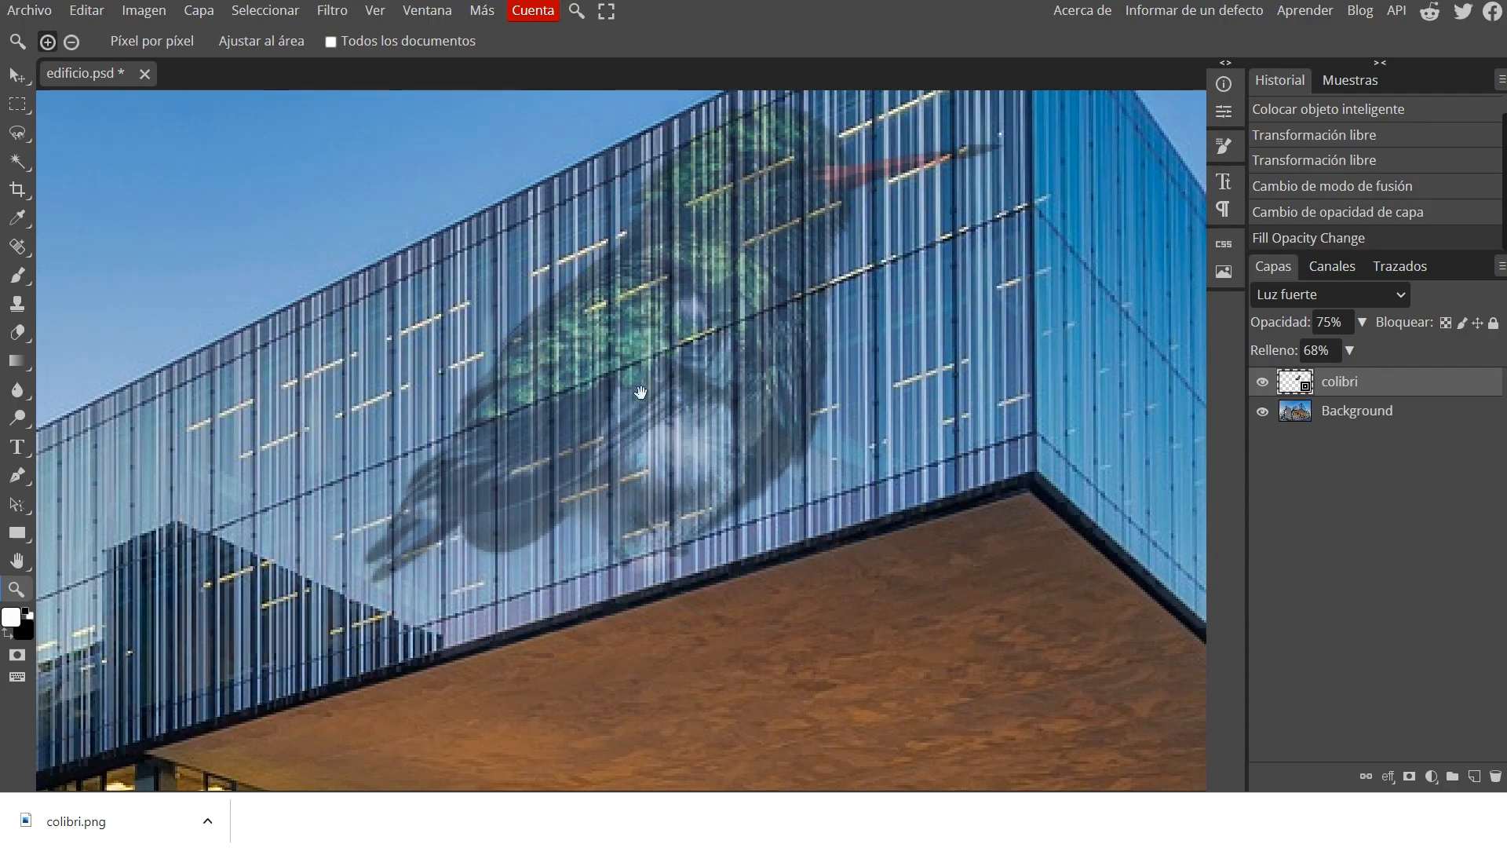
{"action": "left_click_drag", "start_coordinate": [637, 358], "coordinate": [649, 431]}
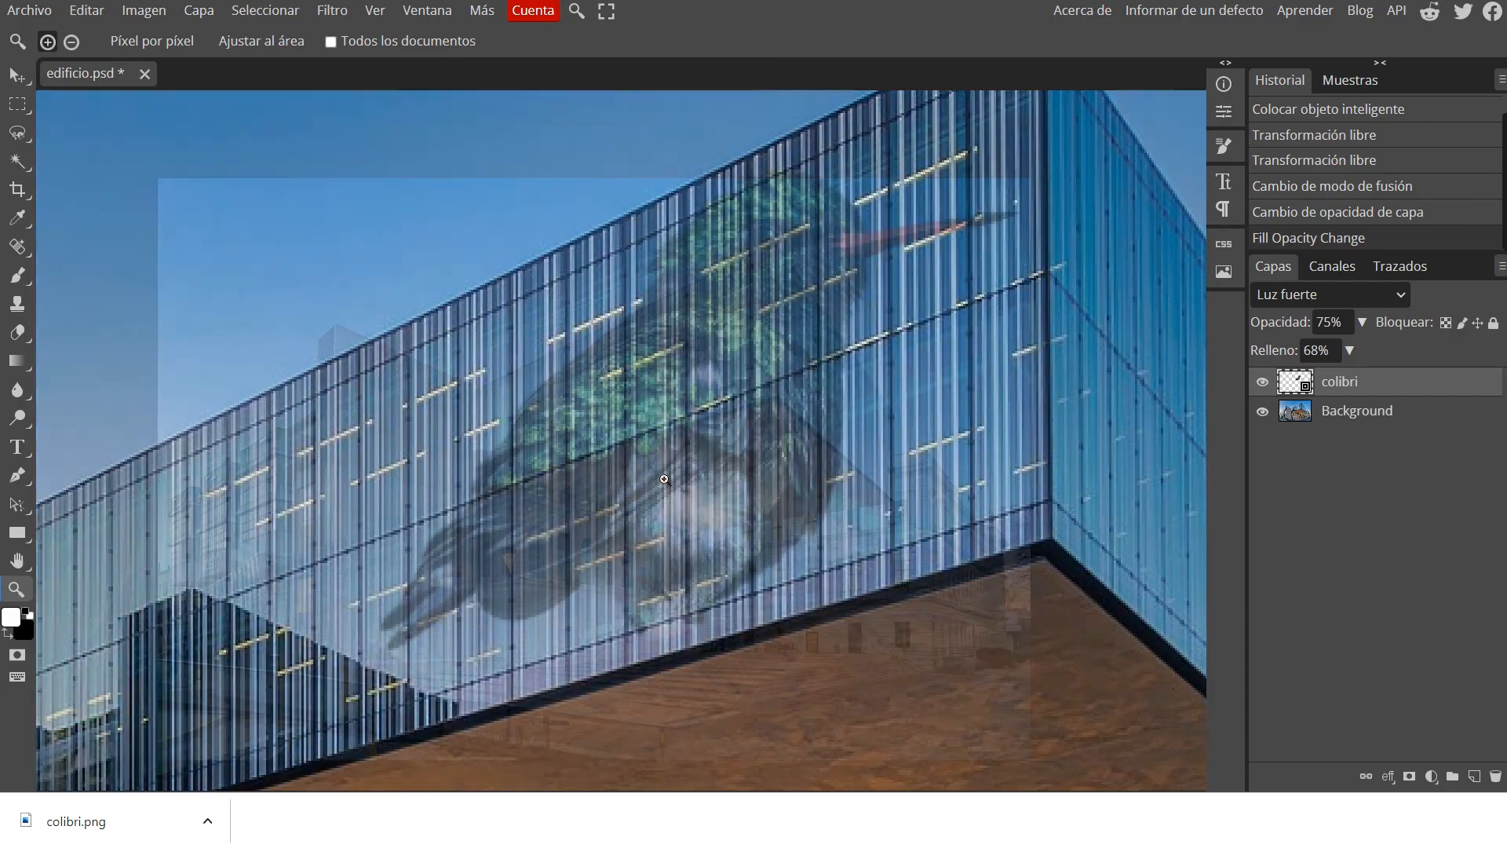